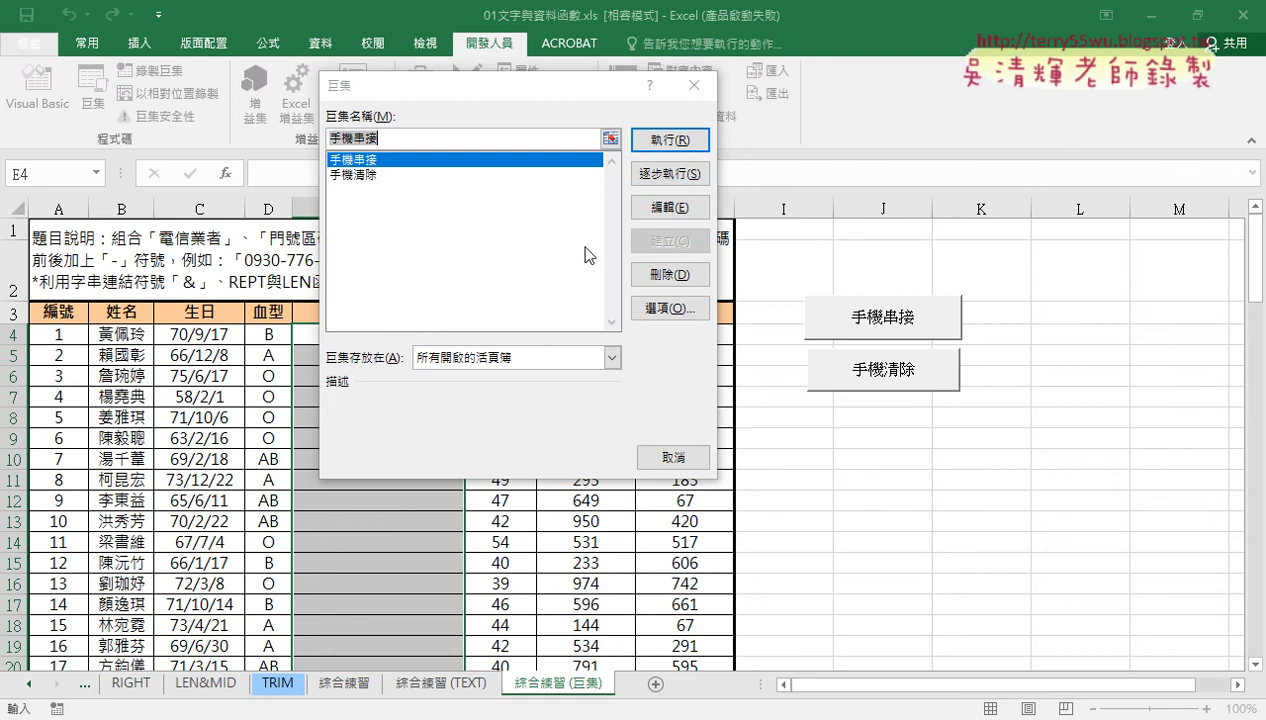
Move the Macro dialog aside and open 手機串接 in the Visual Basic editor with Edit
{"action": "left_click_drag", "start_coordinate": [476, 89], "coordinate": [496, 120]}
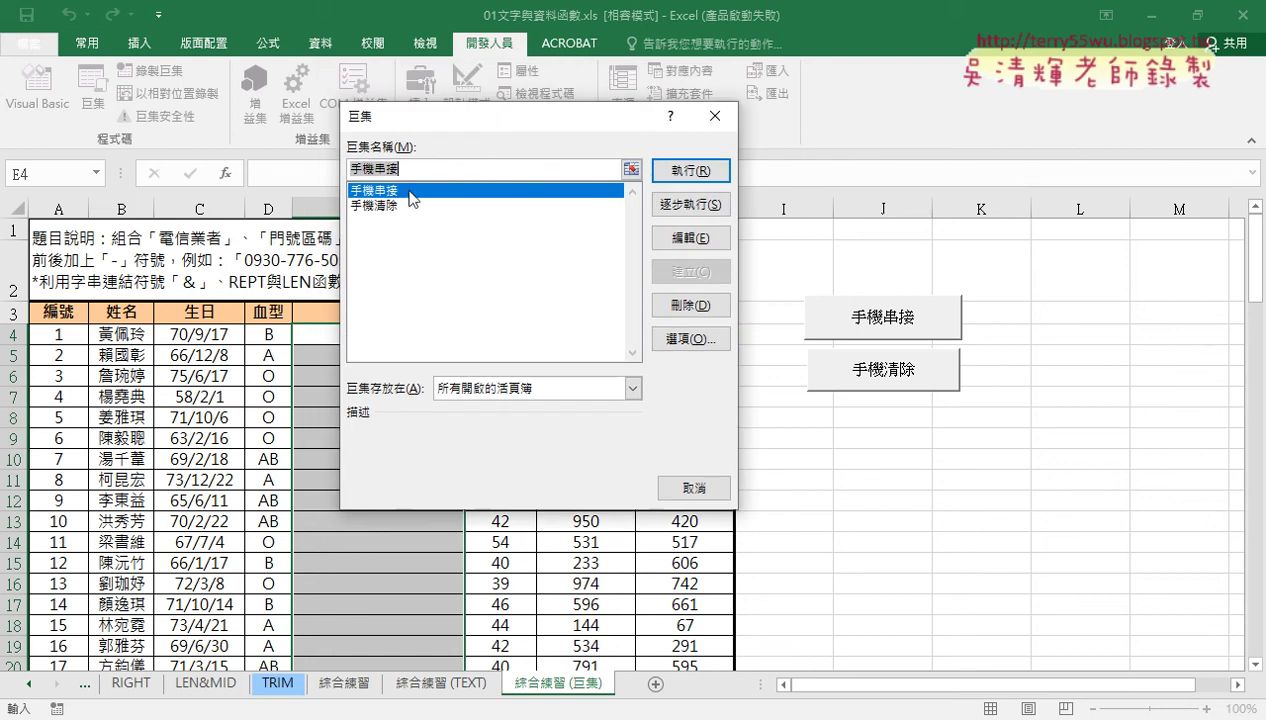
{"action": "left_click", "coordinate": [677, 248]}
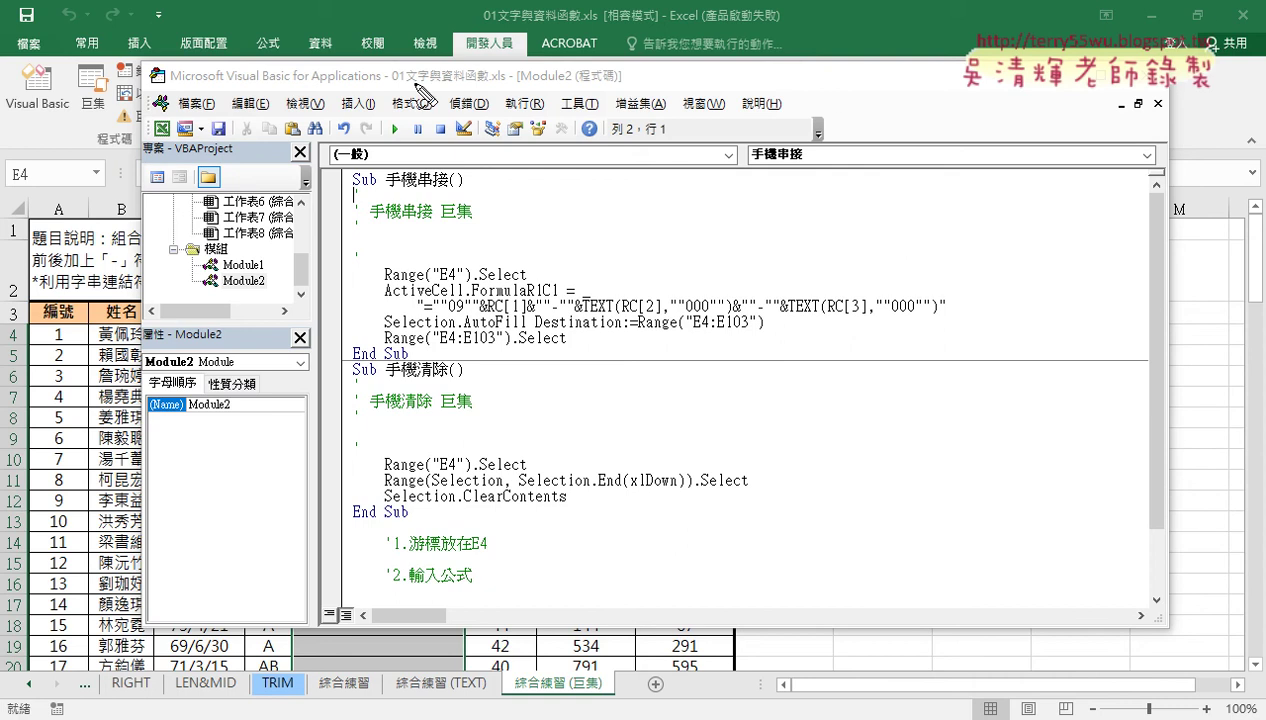
Mark the Visual Basic ribbon button and Module2 code with pen ink, clear it, and minimize the editor
{"action": "mouse_move", "coordinate": [40, 132]}
{"action": "left_mouse_down"}
{"action": "mouse_move", "coordinate": [16, 86]}
{"action": "mouse_move", "coordinate": [46, 140]}
{"action": "mouse_move", "coordinate": [196, 286]}
{"action": "mouse_move", "coordinate": [268, 294]}
{"action": "left_mouse_up"}
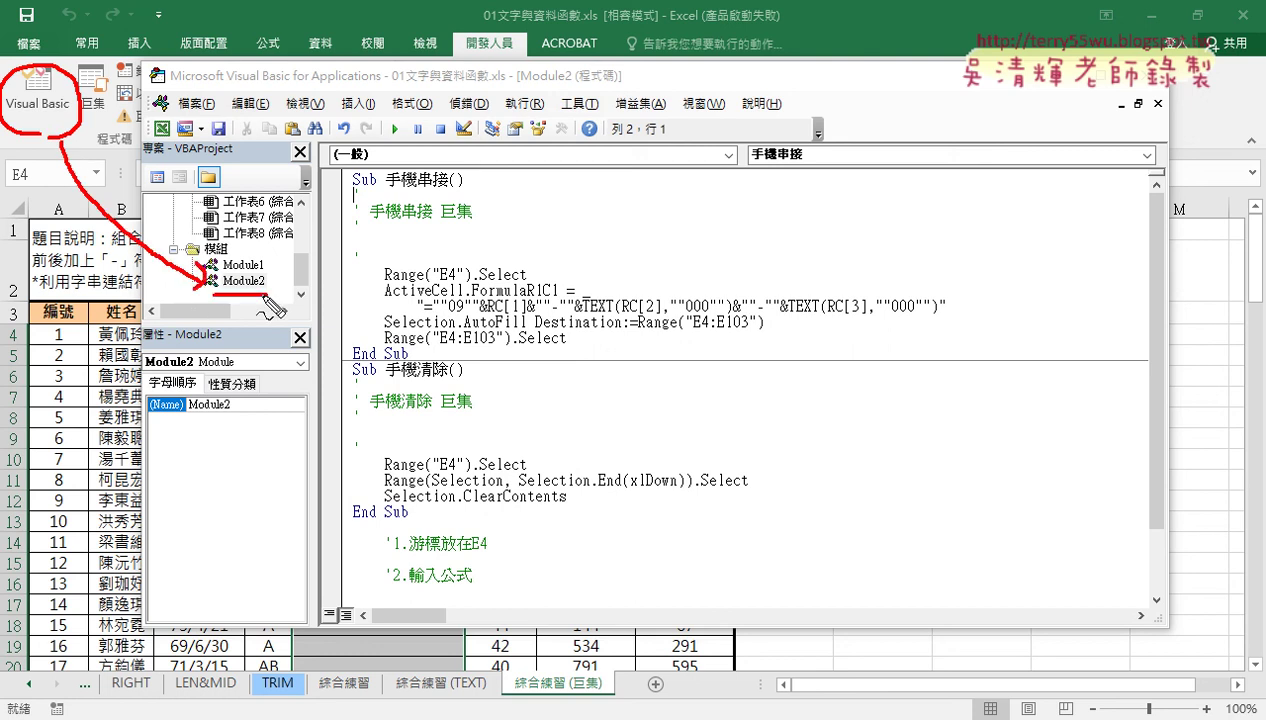
{"action": "left_click_drag", "start_coordinate": [495, 617], "coordinate": [358, 535]}
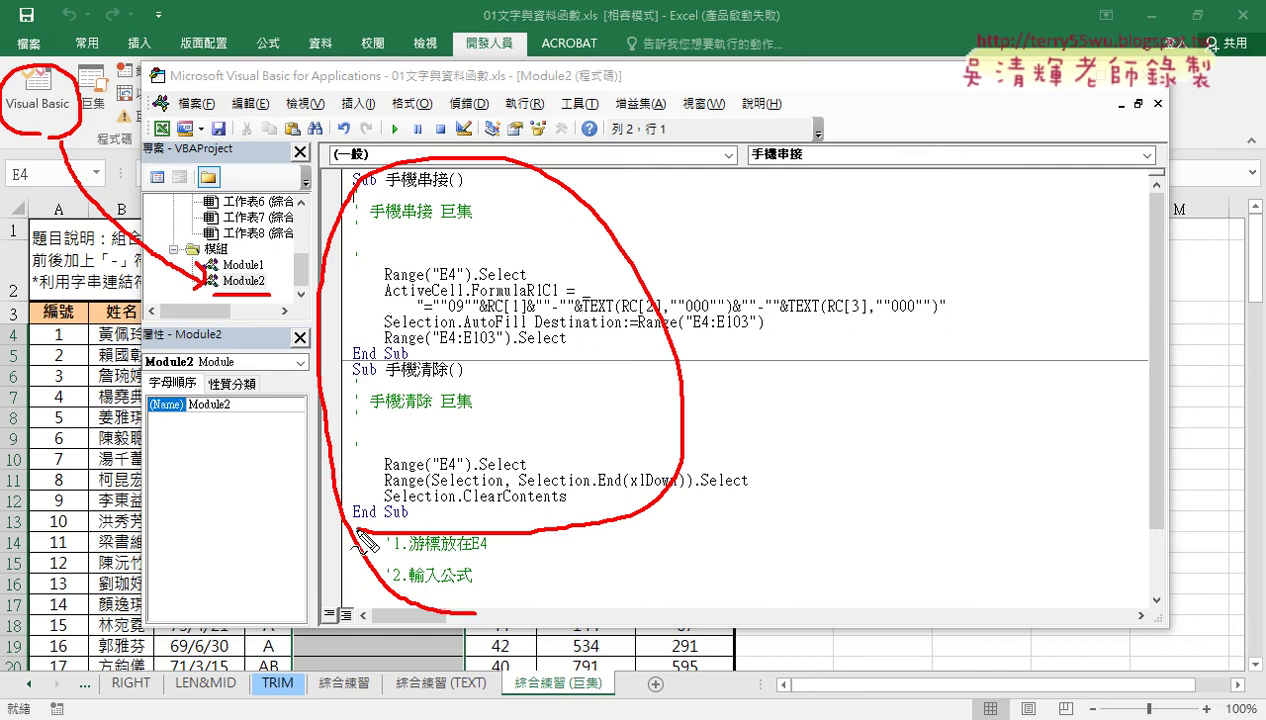
{"action": "key", "text": "Escape"}
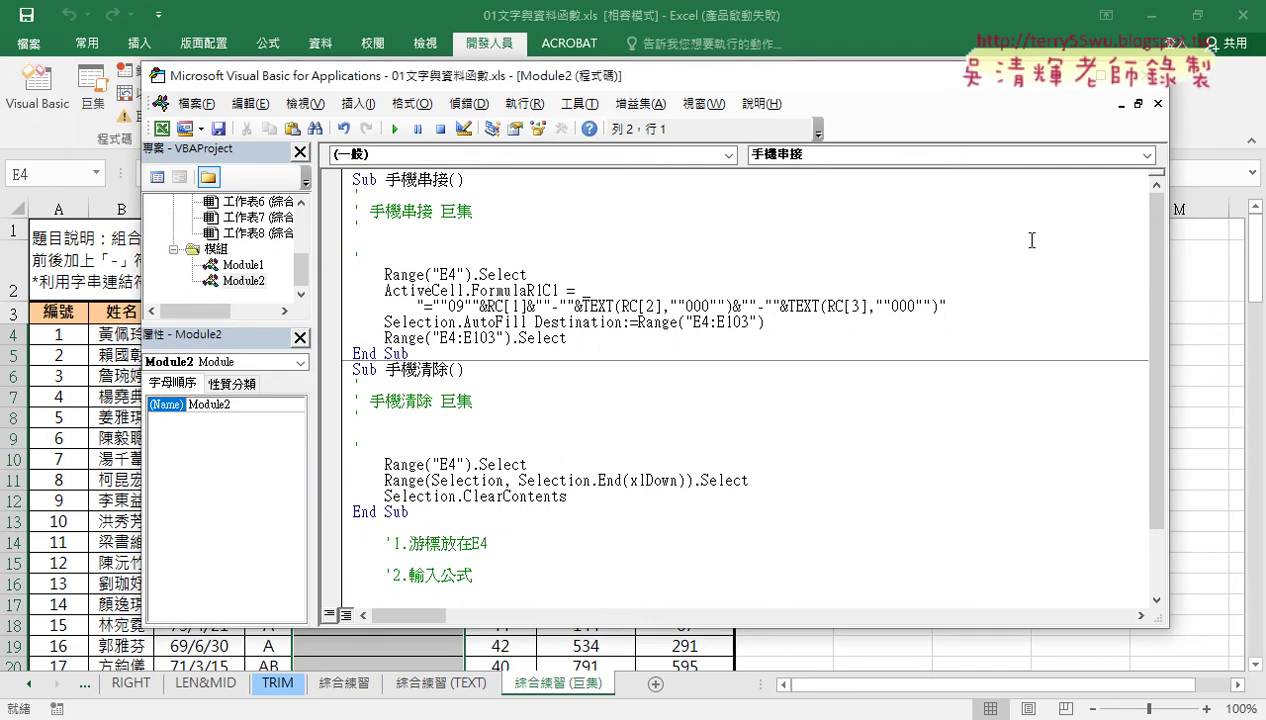
{"action": "left_click", "coordinate": [1150, 75]}
Open 手機串接 via Macros > Edit, then reopen the editor from Developer > Visual Basic and minimize it
{"action": "left_click", "coordinate": [93, 90]}
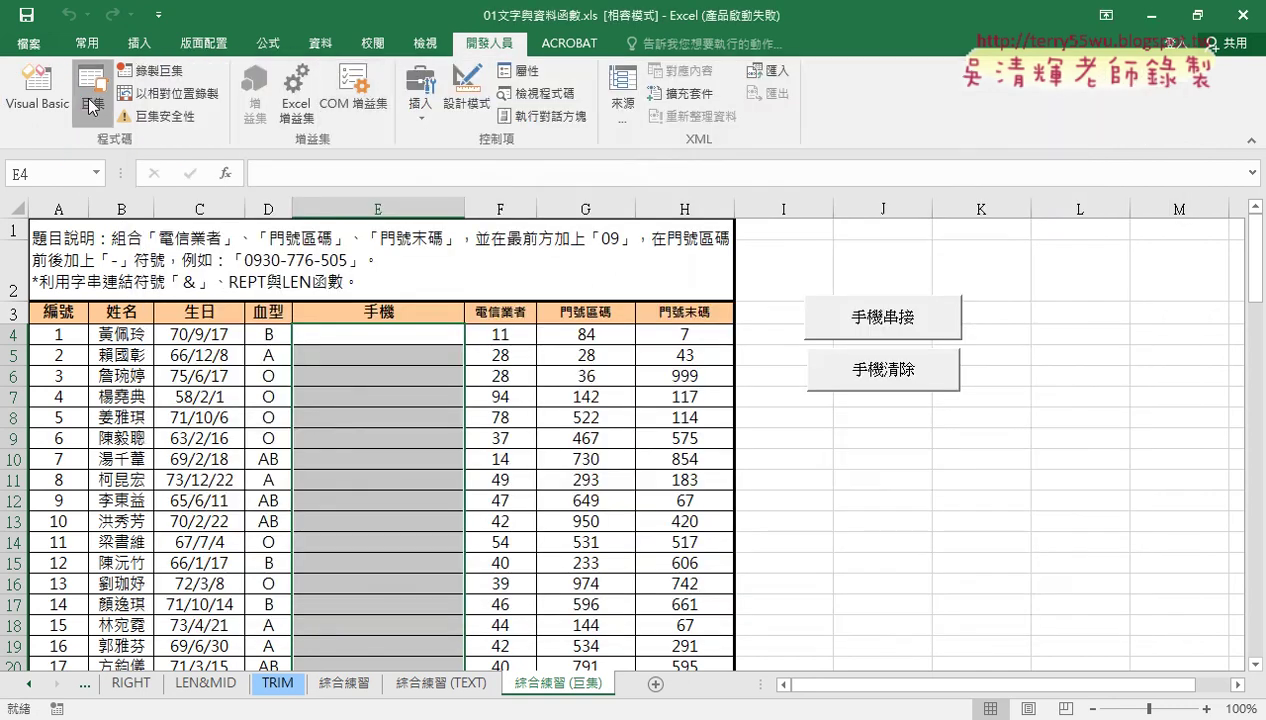
{"action": "left_click", "coordinate": [690, 238]}
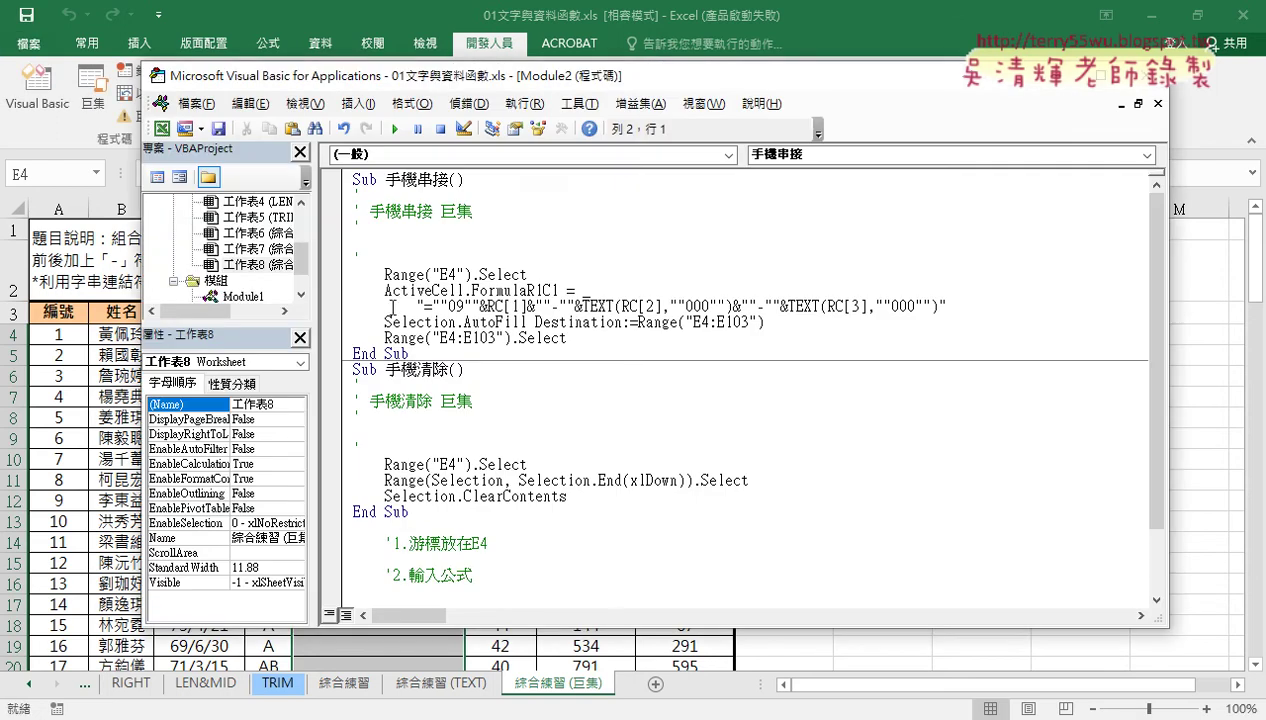
{"action": "left_click", "coordinate": [1120, 75]}
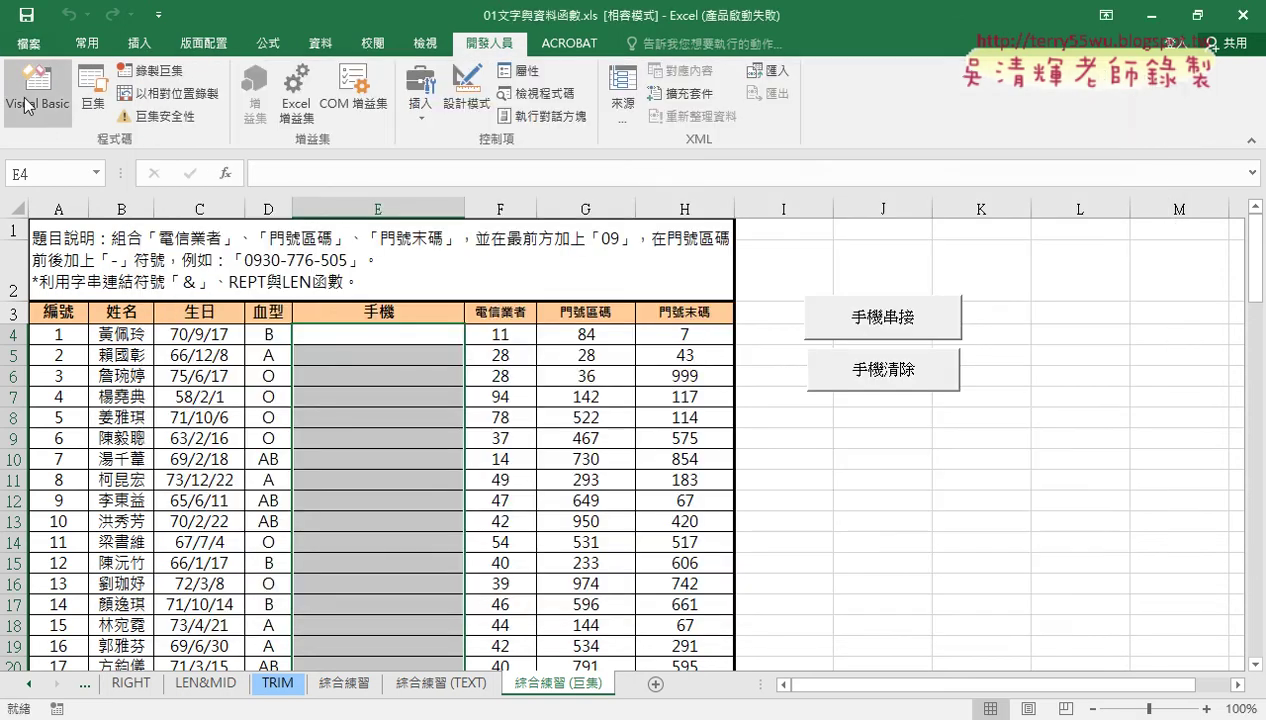
{"action": "left_click", "coordinate": [28, 100]}
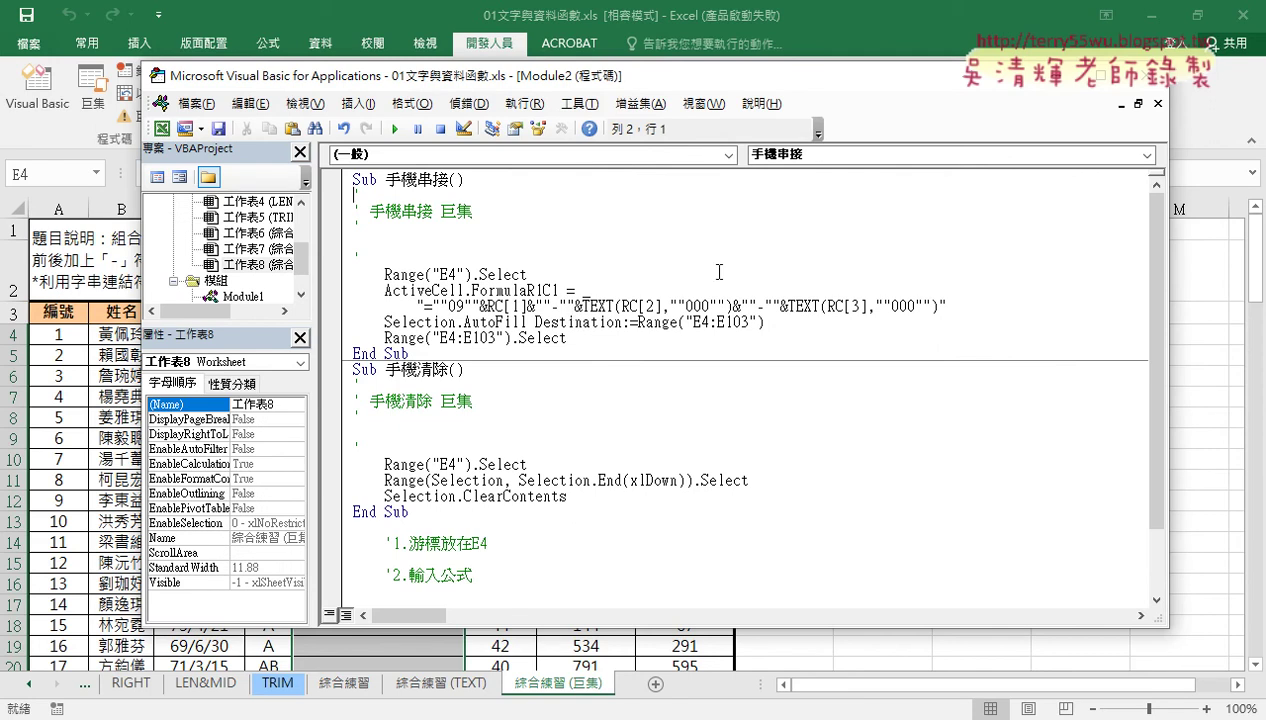
{"action": "left_click", "coordinate": [1115, 75]}
Reopen 手機串接 from the Macros list with Edit and select its Sub header line
{"action": "left_click", "coordinate": [92, 95]}
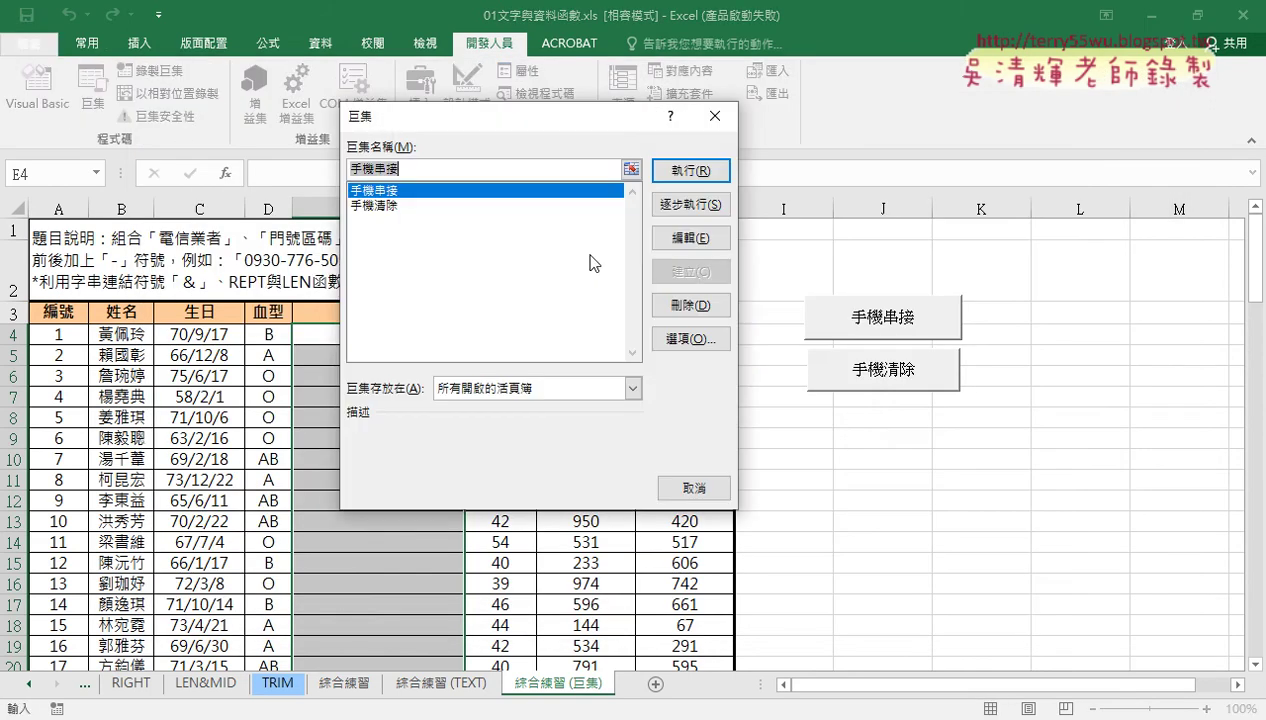
{"action": "left_click", "coordinate": [688, 235]}
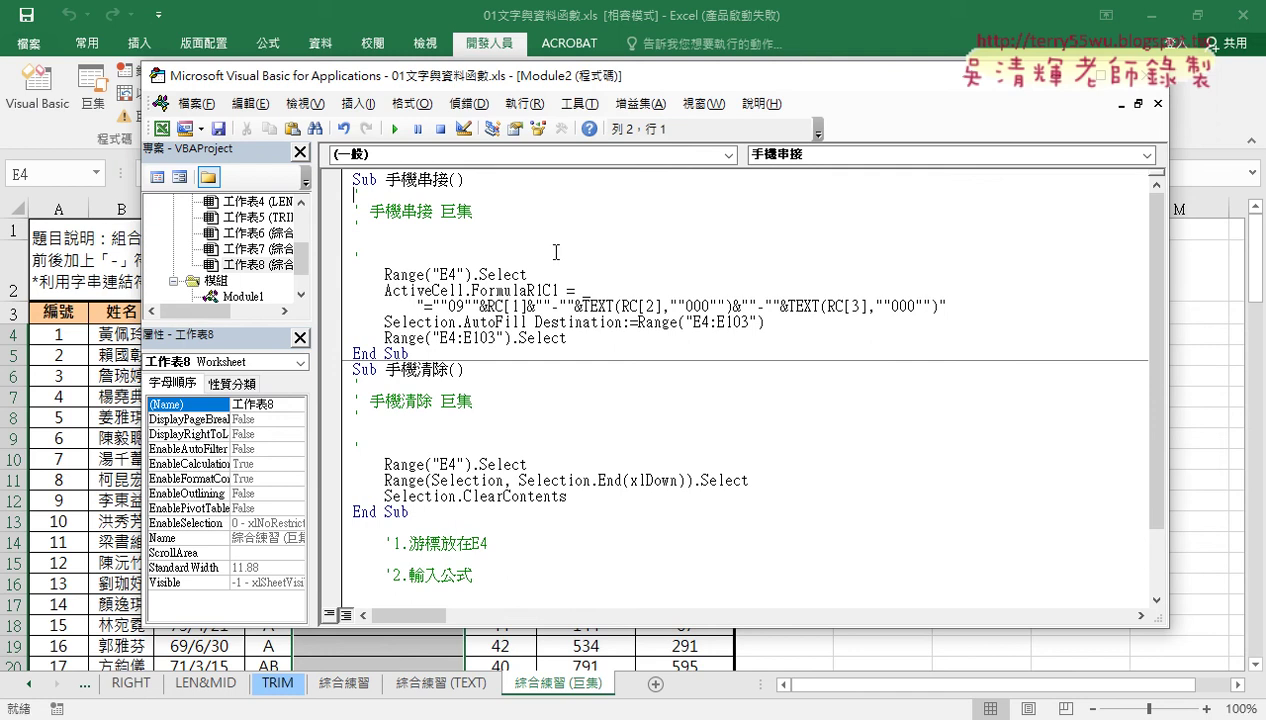
{"action": "left_click_drag", "start_coordinate": [354, 183], "coordinate": [469, 182]}
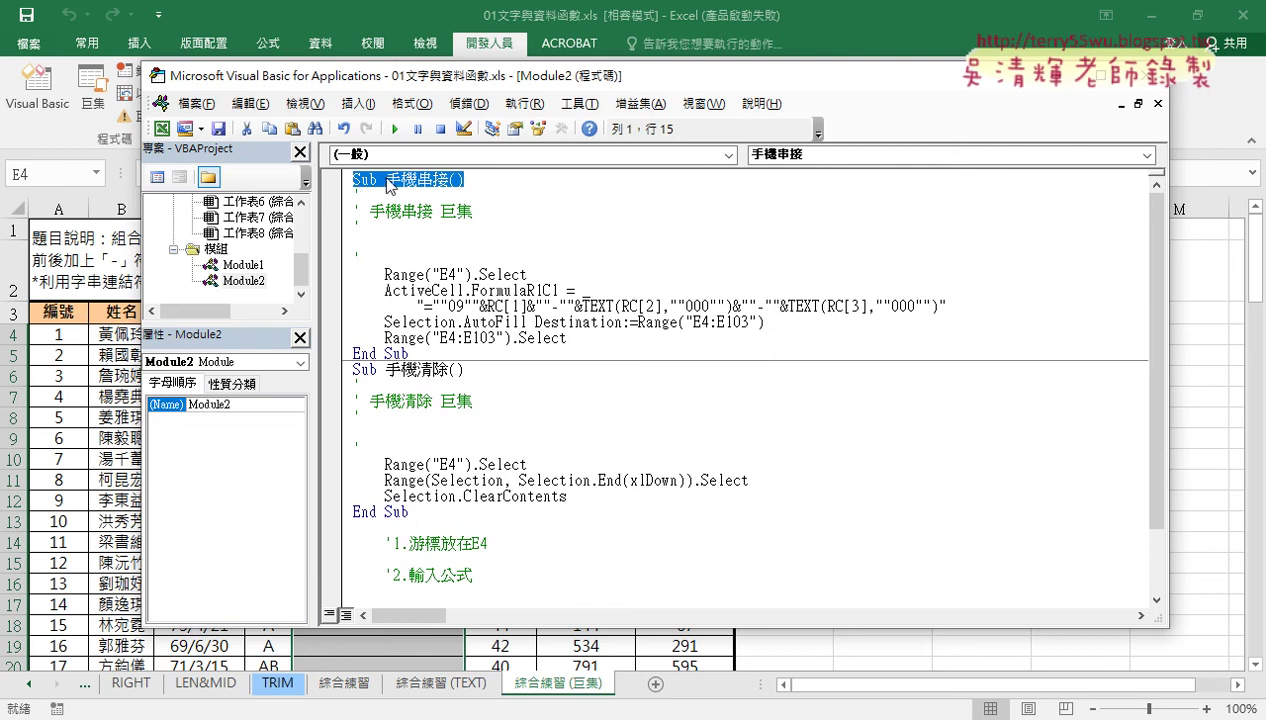
Select and delete the recorded comment lines beneath Sub 手機串接()
{"action": "left_click_drag", "start_coordinate": [385, 180], "coordinate": [457, 186]}
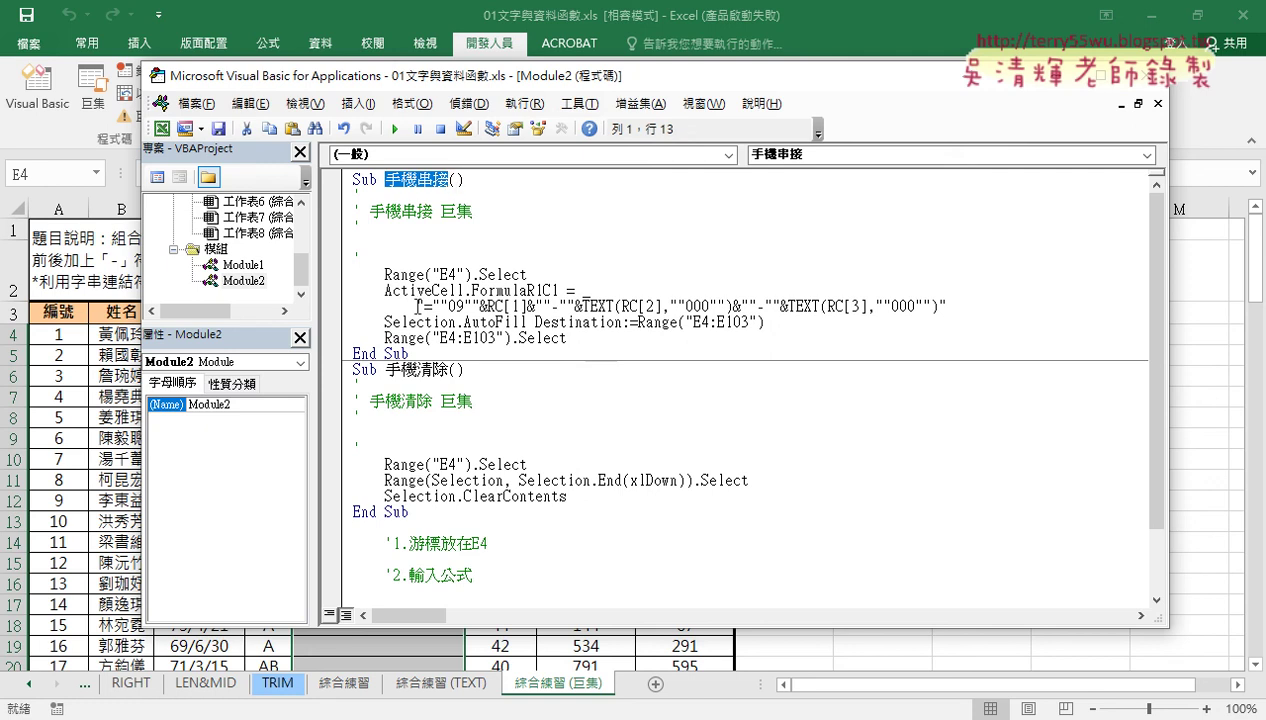
{"action": "left_click_drag", "start_coordinate": [408, 353], "coordinate": [337, 186]}
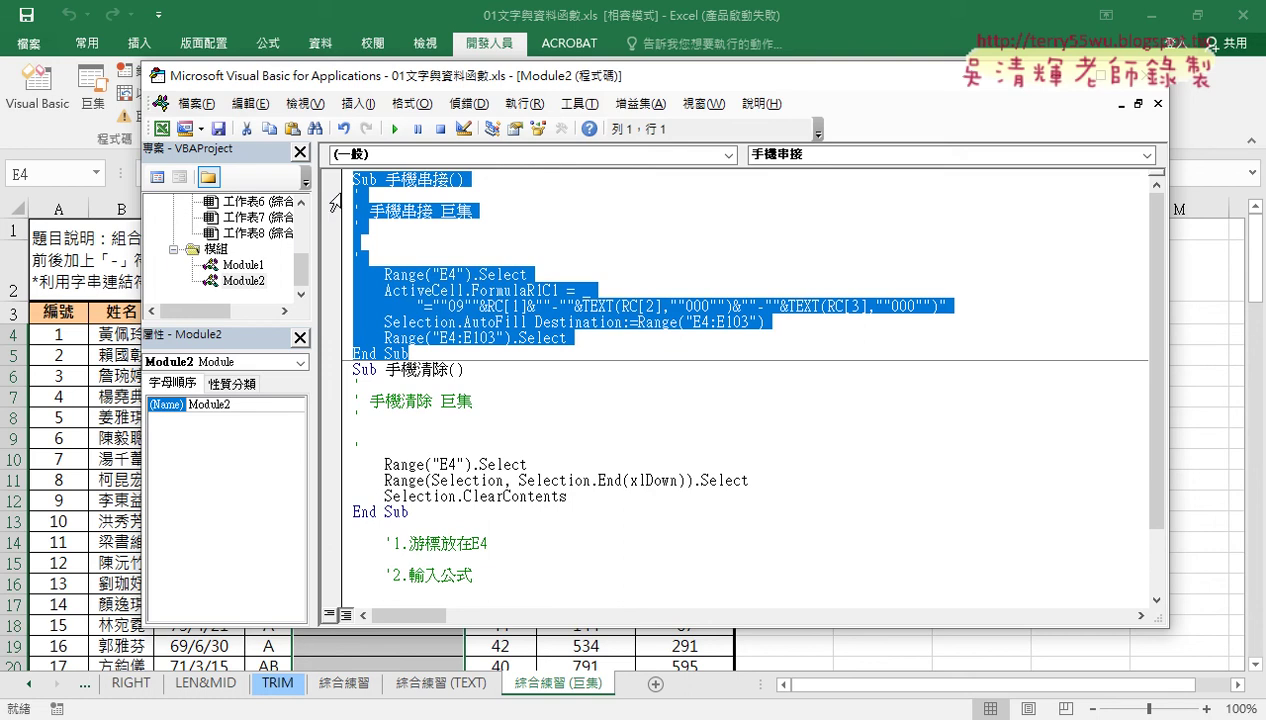
{"action": "left_click", "coordinate": [407, 238]}
{"action": "left_click", "coordinate": [358, 193]}
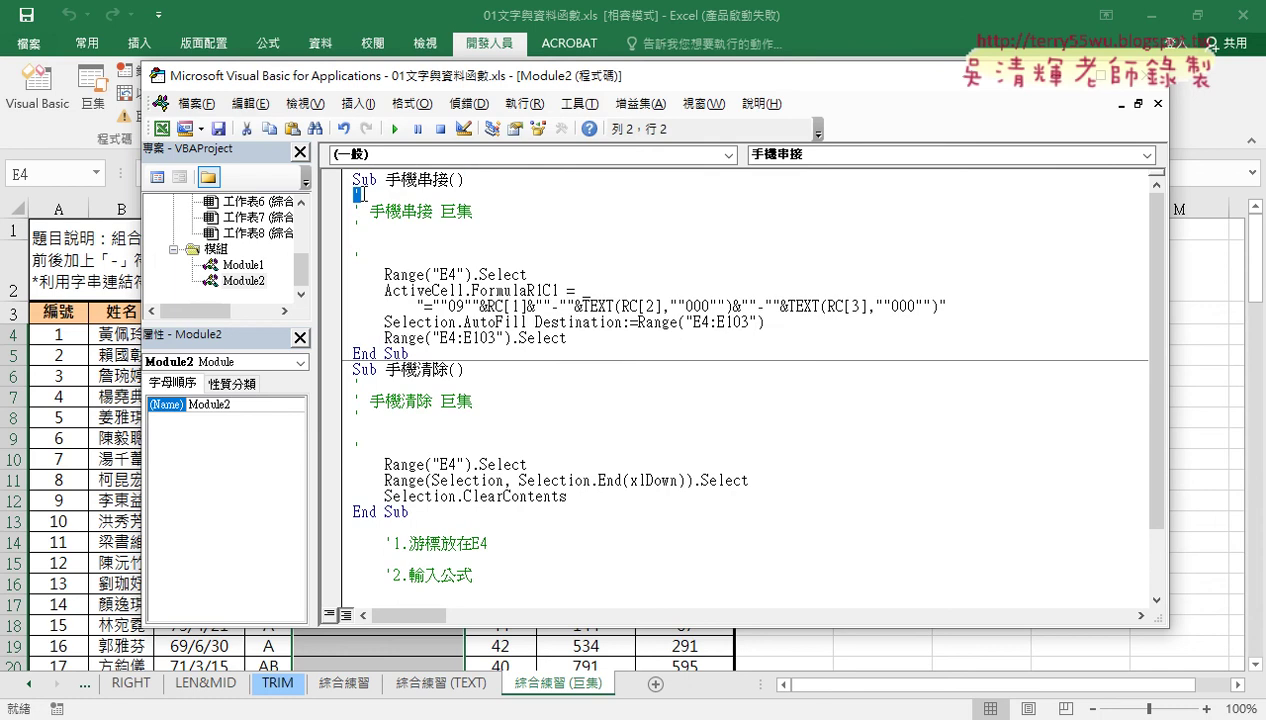
{"action": "left_click_drag", "start_coordinate": [360, 254], "coordinate": [349, 197]}
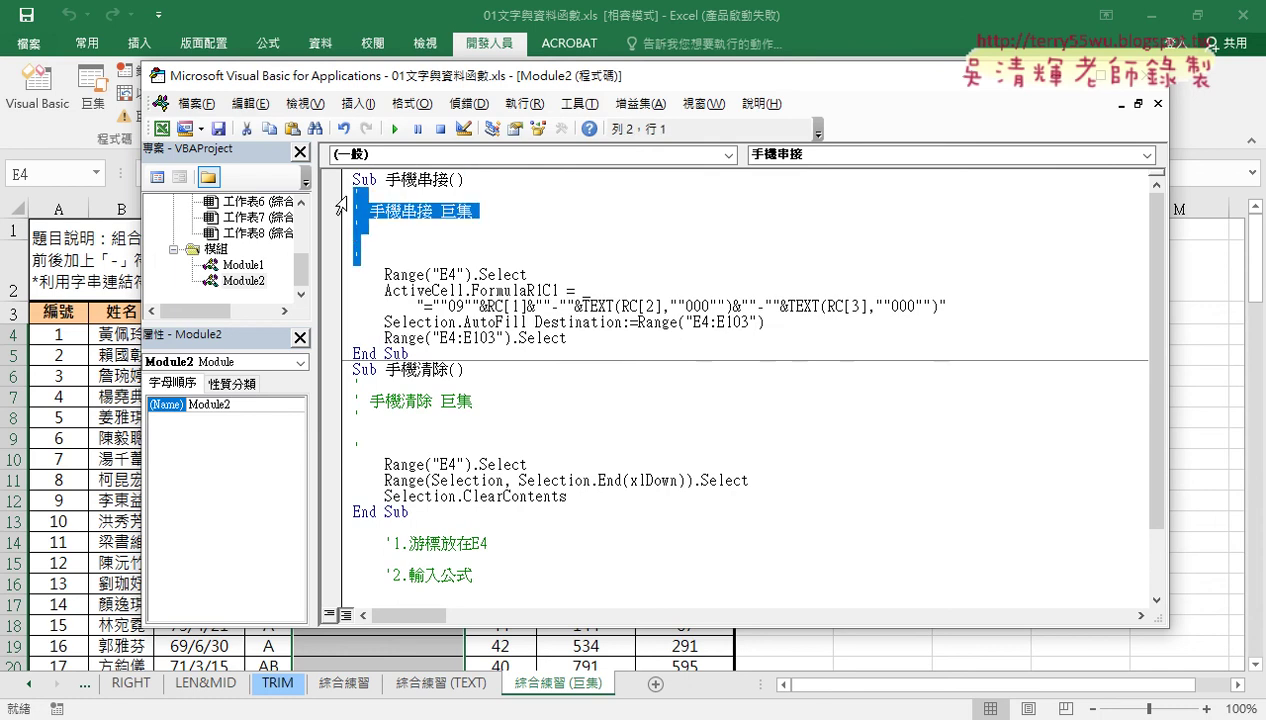
{"action": "key", "text": "Delete"}
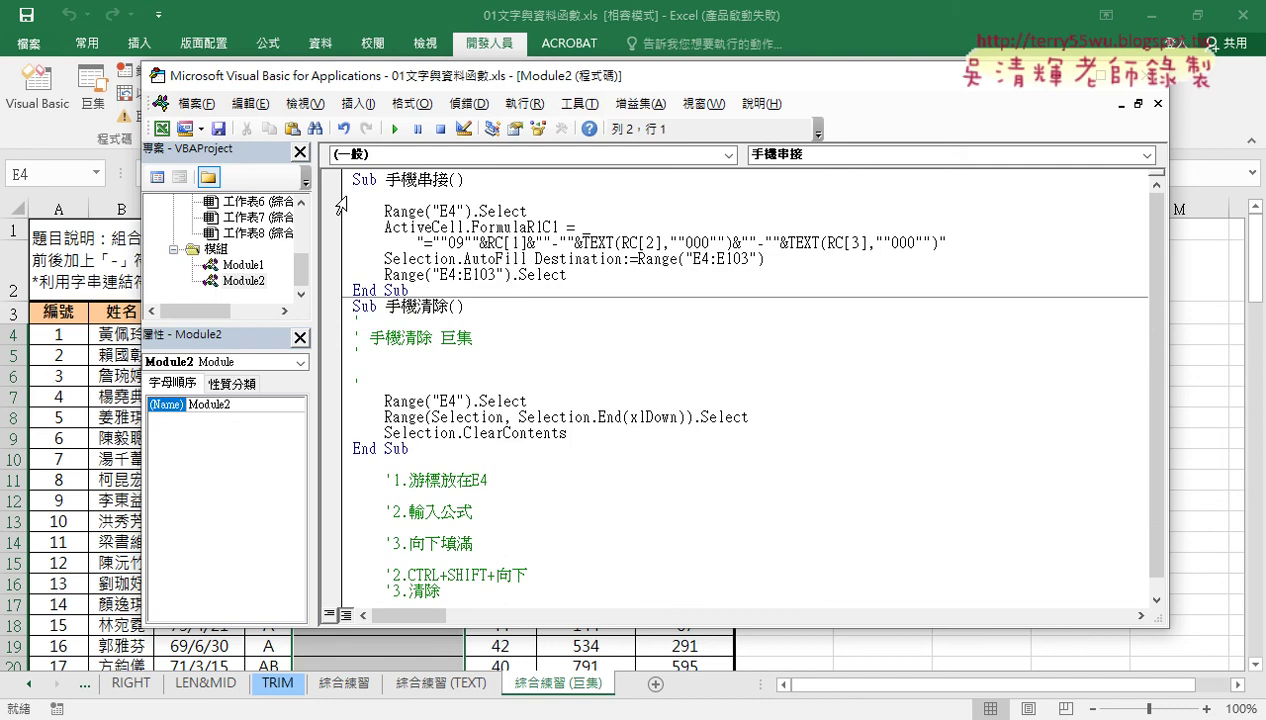
Insert comments '1., '2. and '3. above the Range("E4").Select, formula and AutoFill statements
{"action": "key", "text": "Tab"}
{"action": "type", "text": "'"}
{"action": "type", "text": "1."}
{"action": "key", "text": "Down"}
{"action": "key", "text": "End"}
{"action": "key", "text": "Return"}
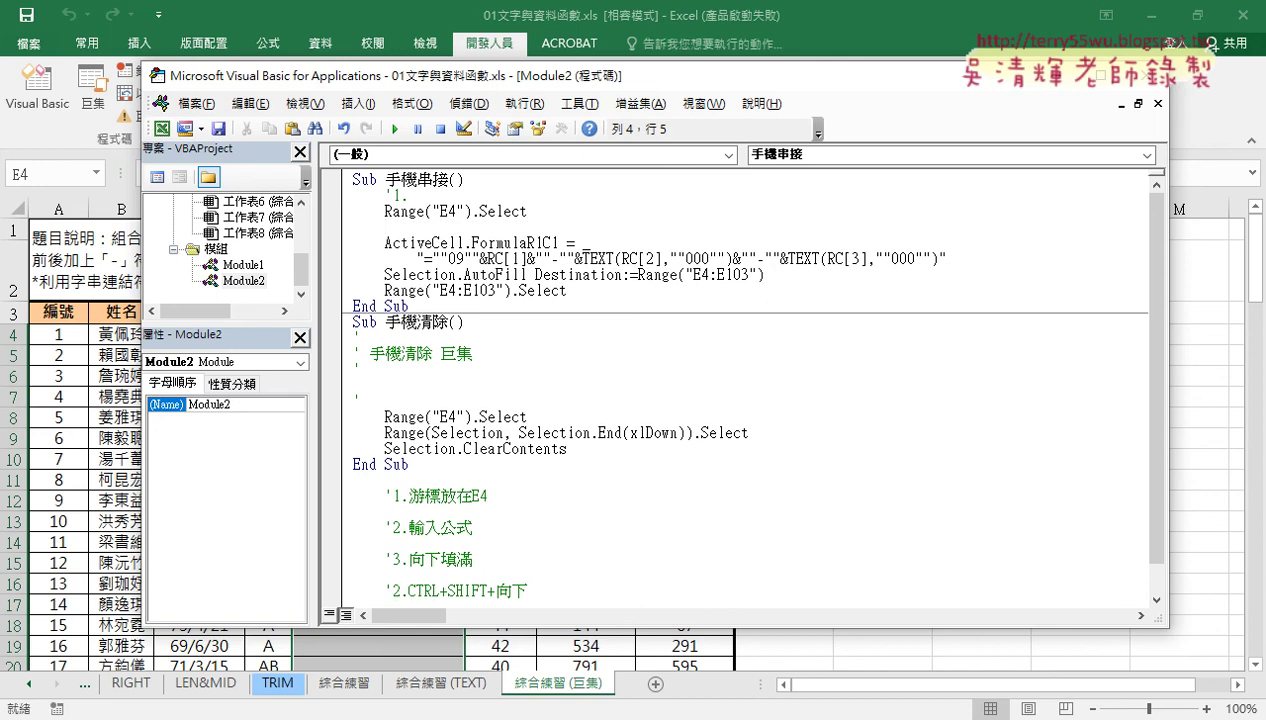
{"action": "type", "text": "'2."}
{"action": "key", "text": "Down"}
{"action": "key", "text": "Down"}
{"action": "key", "text": "End"}
{"action": "key", "text": "Return"}
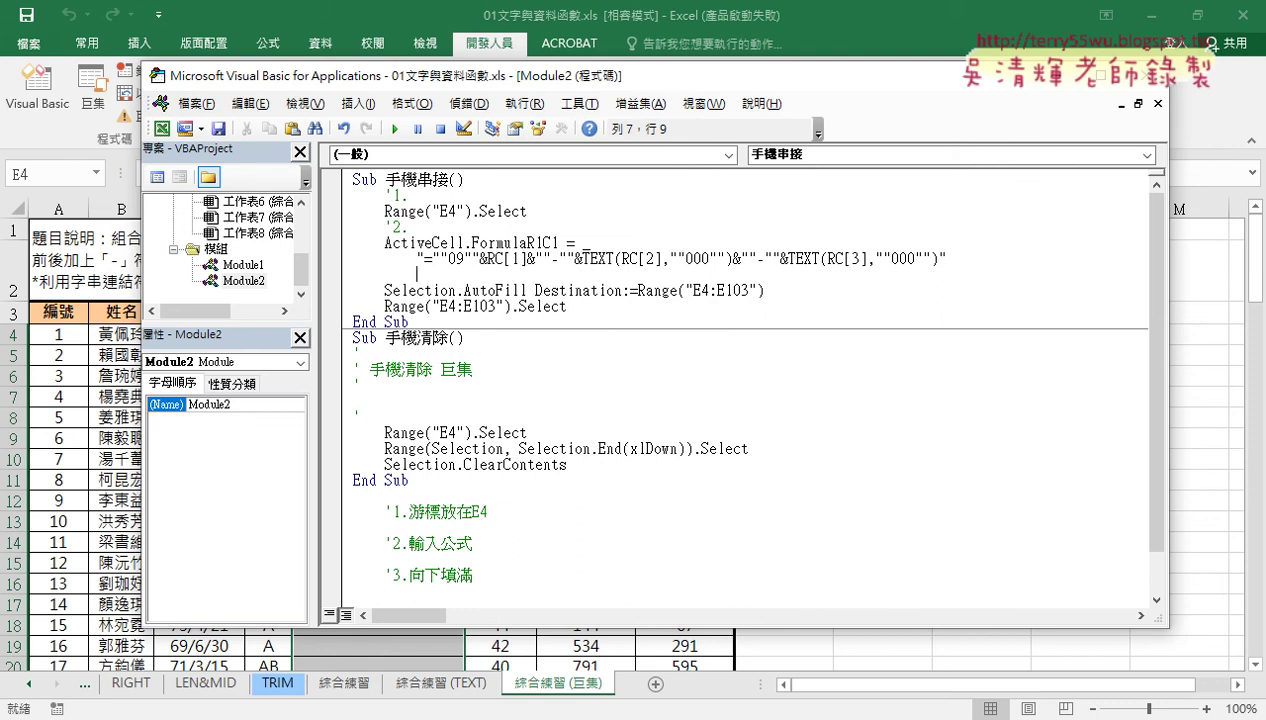
{"action": "key", "text": "BackSpace"}
{"action": "type", "text": "'"}
{"action": "type", "text": "3."}
{"action": "mouse_move", "coordinate": [488, 512]}
{"action": "left_mouse_down"}
{"action": "mouse_move", "coordinate": [408, 512]}
{"action": "mouse_move", "coordinate": [428, 203]}
{"action": "left_mouse_up"}
{"action": "mouse_move", "coordinate": [472, 543]}
{"action": "left_mouse_down"}
{"action": "mouse_move", "coordinate": [408, 543]}
{"action": "mouse_move", "coordinate": [430, 238]}
{"action": "left_mouse_up"}
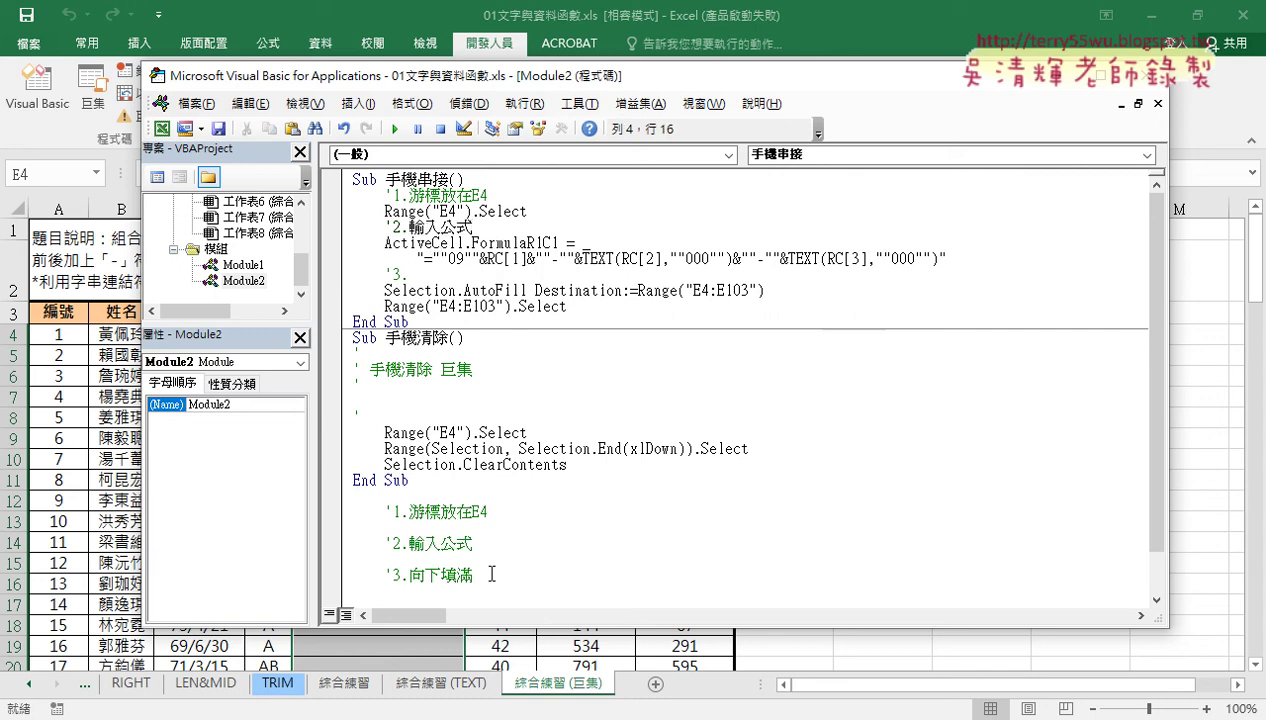
{"action": "mouse_move", "coordinate": [492, 574]}
{"action": "left_mouse_down"}
{"action": "mouse_move", "coordinate": [408, 575]}
{"action": "mouse_move", "coordinate": [462, 290]}
{"action": "left_mouse_up"}
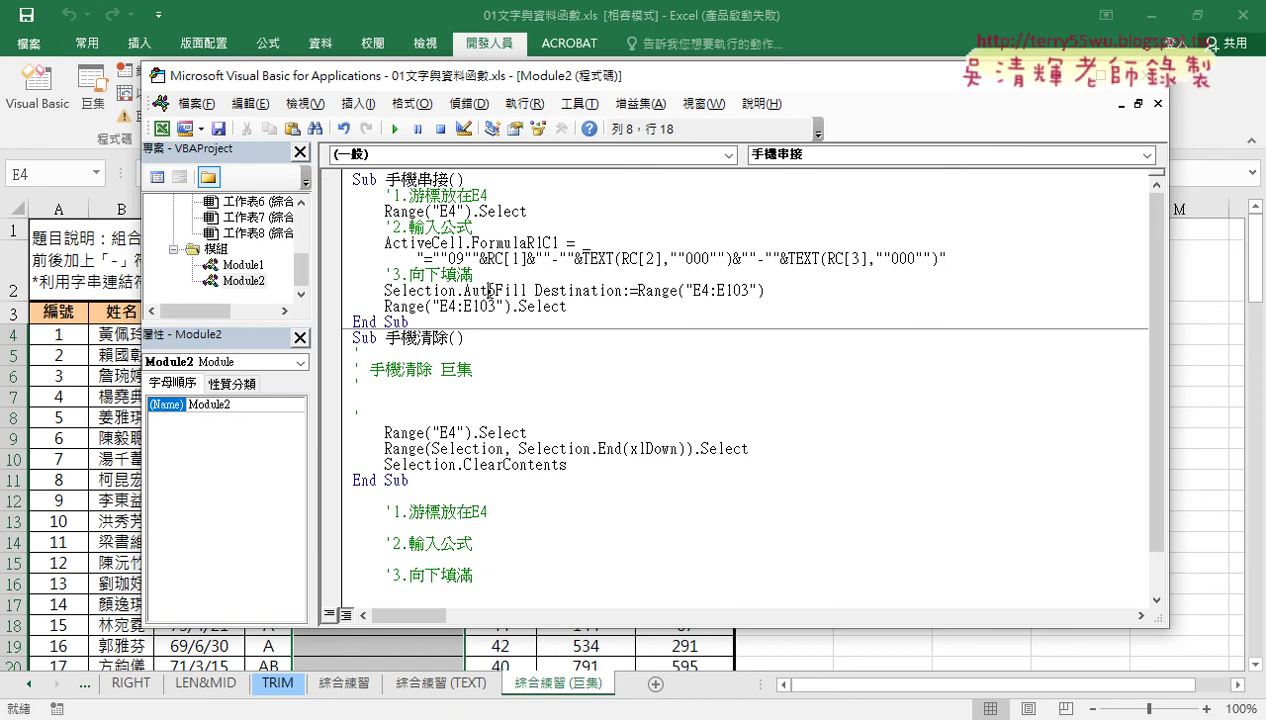
{"action": "left_click_drag", "start_coordinate": [488, 195], "coordinate": [385, 195]}
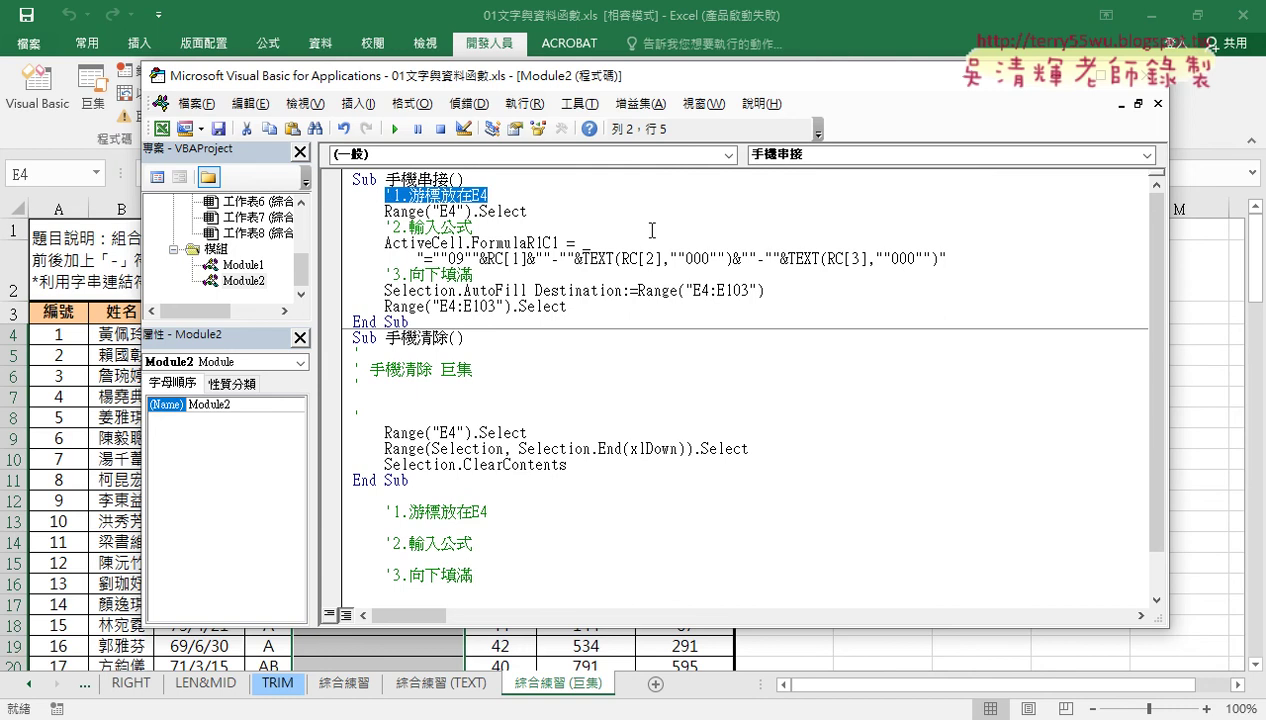
{"action": "left_click_drag", "start_coordinate": [393, 196], "coordinate": [385, 196]}
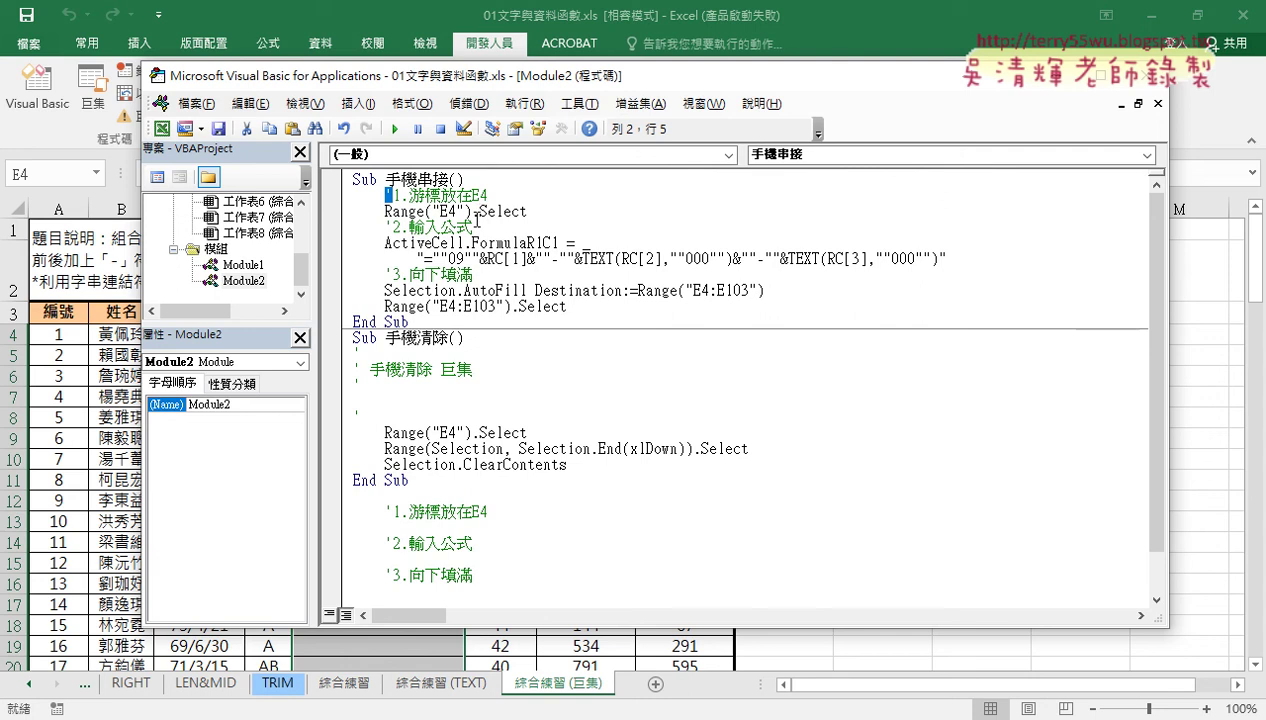
{"action": "left_click_drag", "start_coordinate": [472, 211], "coordinate": [384, 212]}
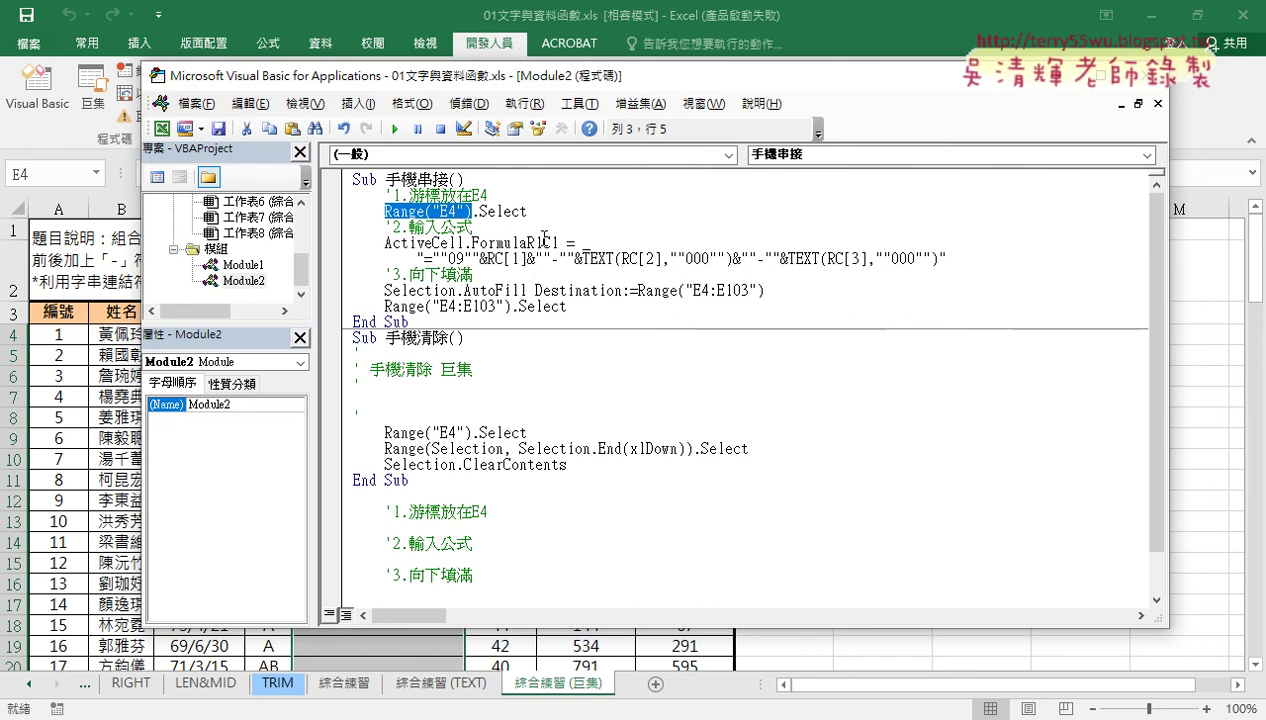
Delete 手機清除's old header comments and insert '1., '2., '3. above each statement
{"action": "left_click", "coordinate": [485, 274]}
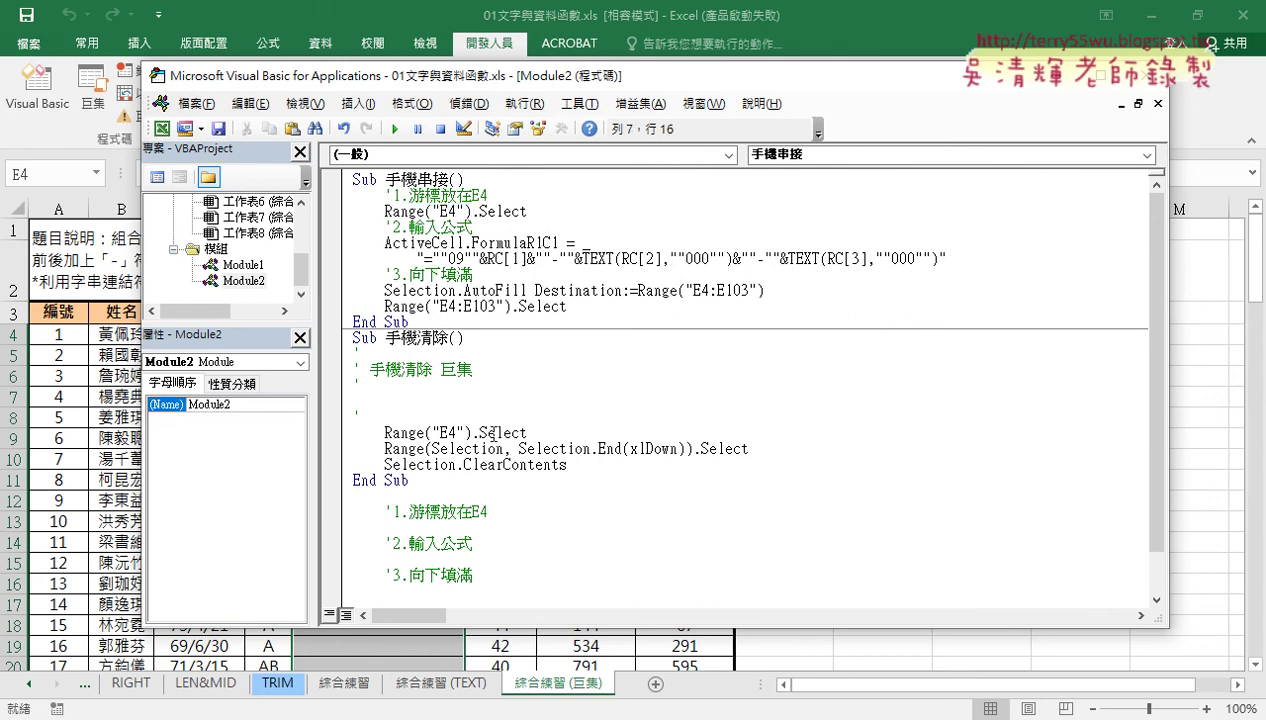
{"action": "left_click_drag", "start_coordinate": [355, 416], "coordinate": [352, 347]}
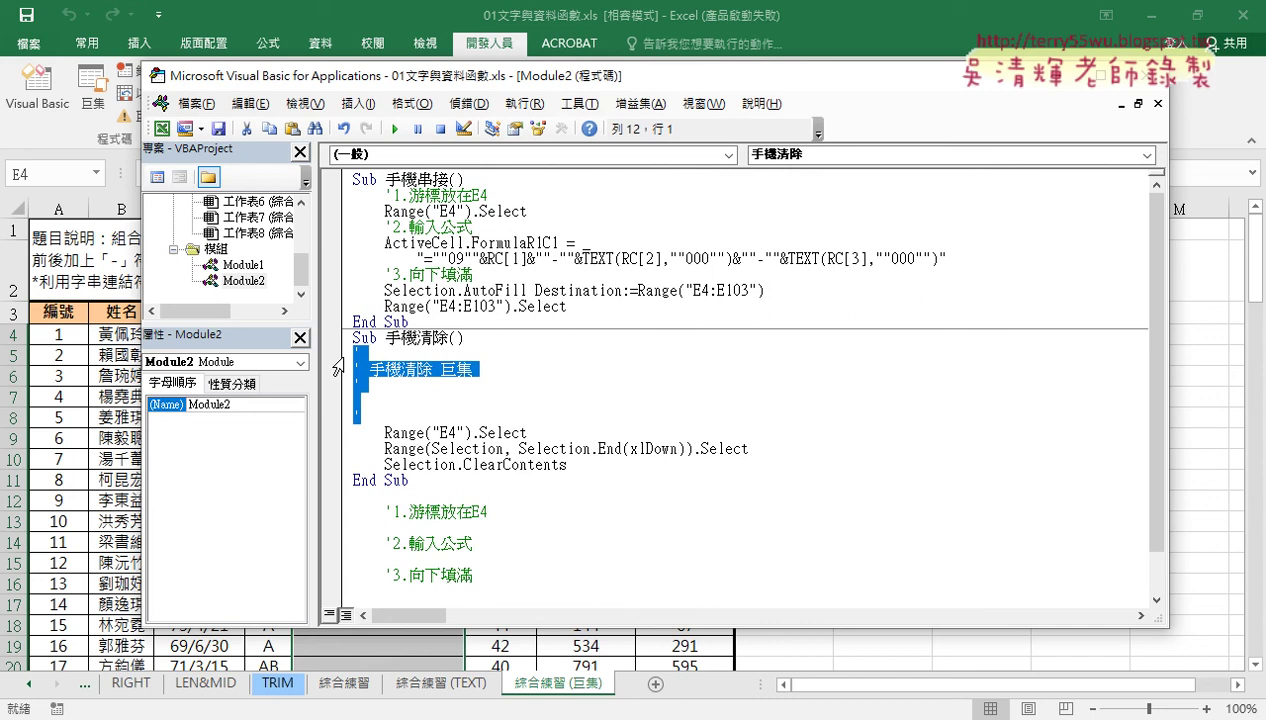
{"action": "key", "text": "Delete"}
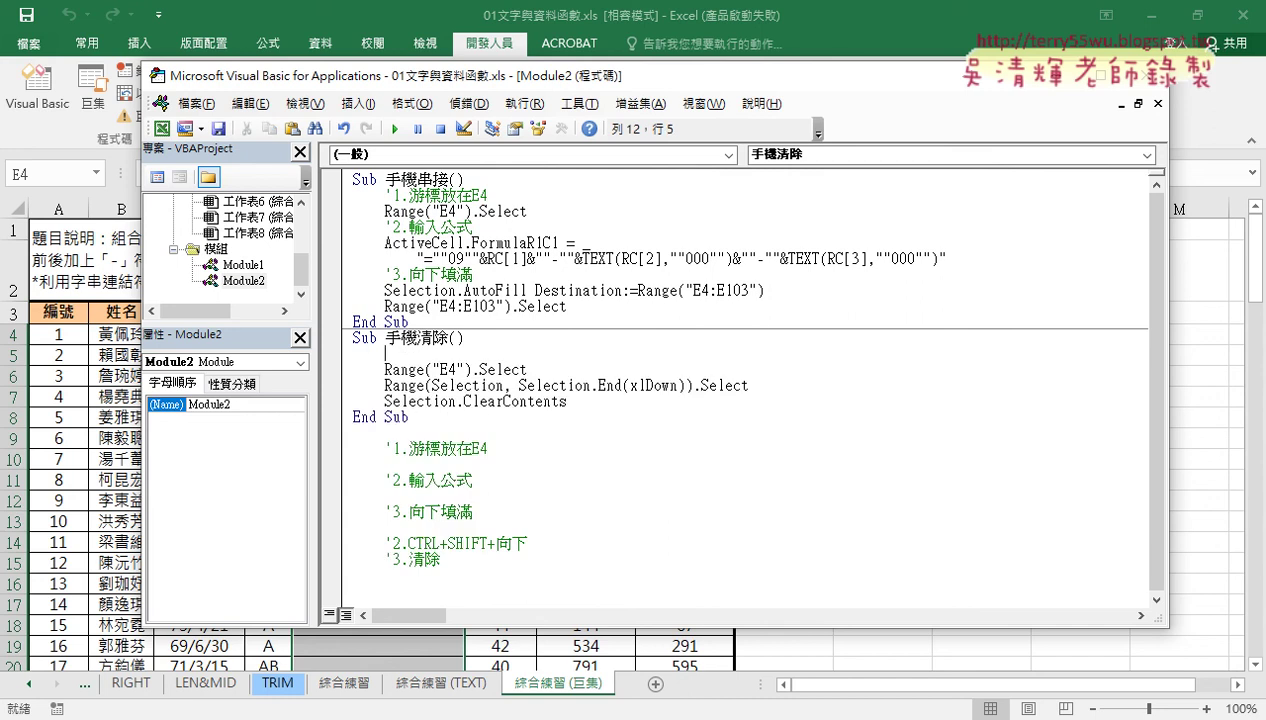
{"action": "type", "text": "'"}
{"action": "type", "text": "1."}
{"action": "key", "text": "Down"}
{"action": "key", "text": "End"}
{"action": "key", "text": "Return"}
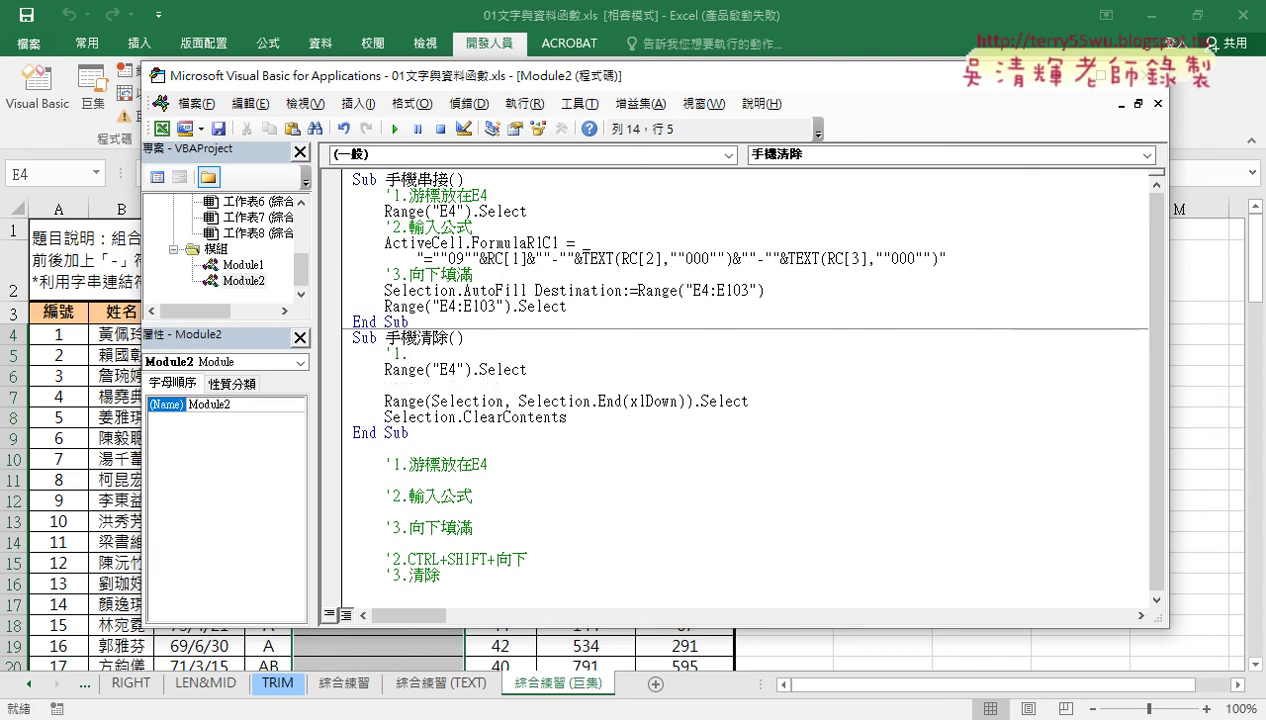
{"action": "type", "text": "'2."}
{"action": "key", "text": "Down"}
{"action": "key", "text": "End"}
{"action": "key", "text": "Return"}
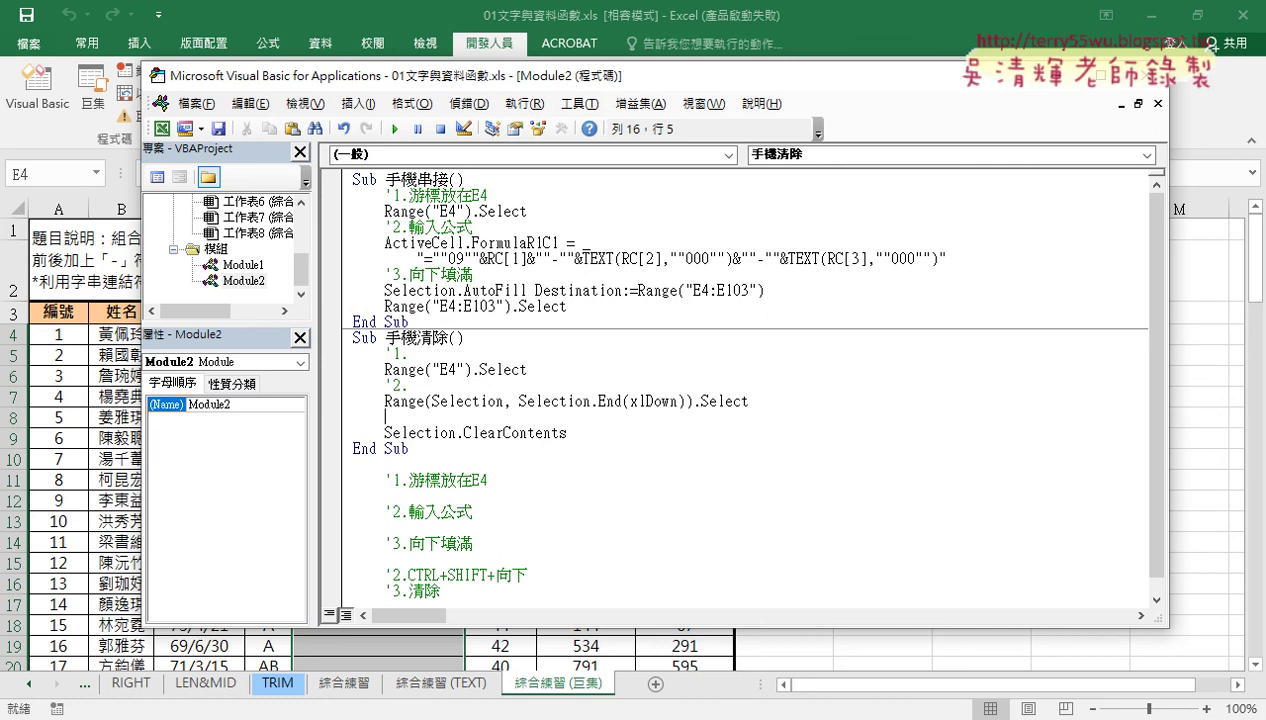
{"action": "type", "text": "'3."}
Copy the note text 游標放在E4 and CTRL+SHIFT+向下 after step comments 1 and 2
{"action": "mouse_move", "coordinate": [488, 481]}
{"action": "left_mouse_down"}
{"action": "mouse_move", "coordinate": [420, 482]}
{"action": "mouse_move", "coordinate": [416, 362]}
{"action": "left_mouse_up"}
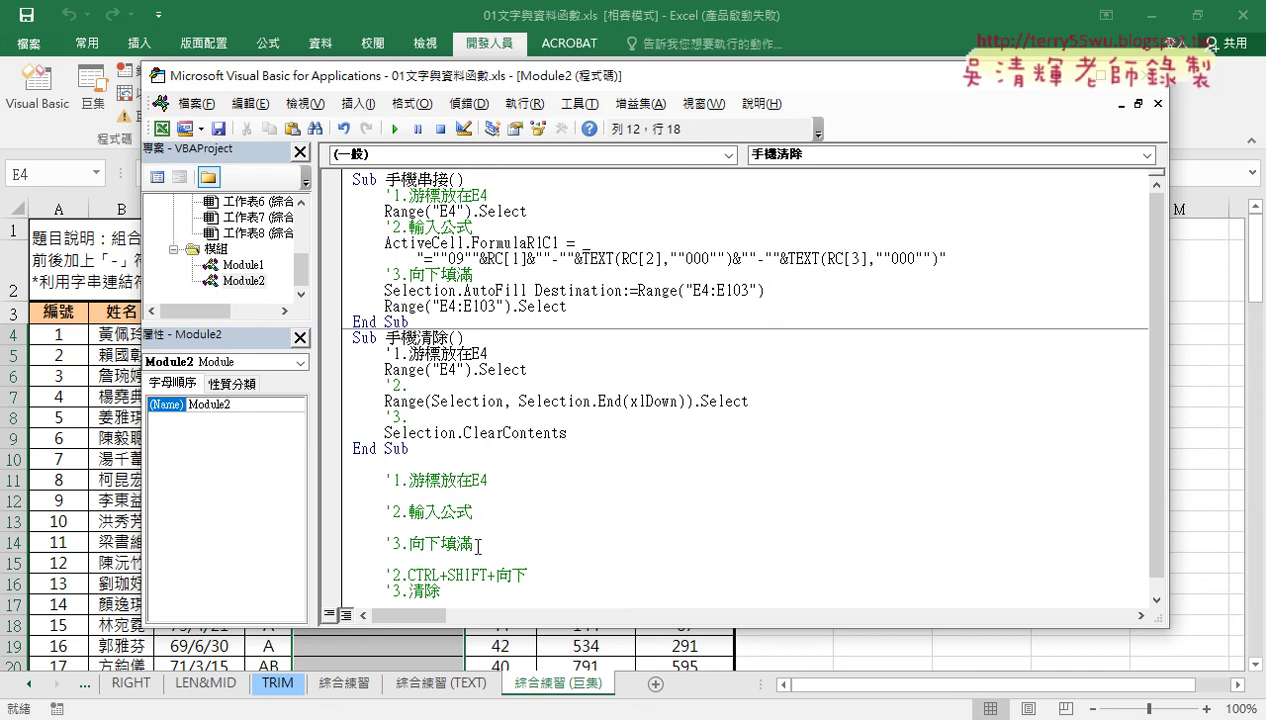
{"action": "mouse_move", "coordinate": [528, 575]}
{"action": "left_mouse_down"}
{"action": "mouse_move", "coordinate": [408, 575]}
{"action": "mouse_move", "coordinate": [420, 465]}
{"action": "left_mouse_up"}
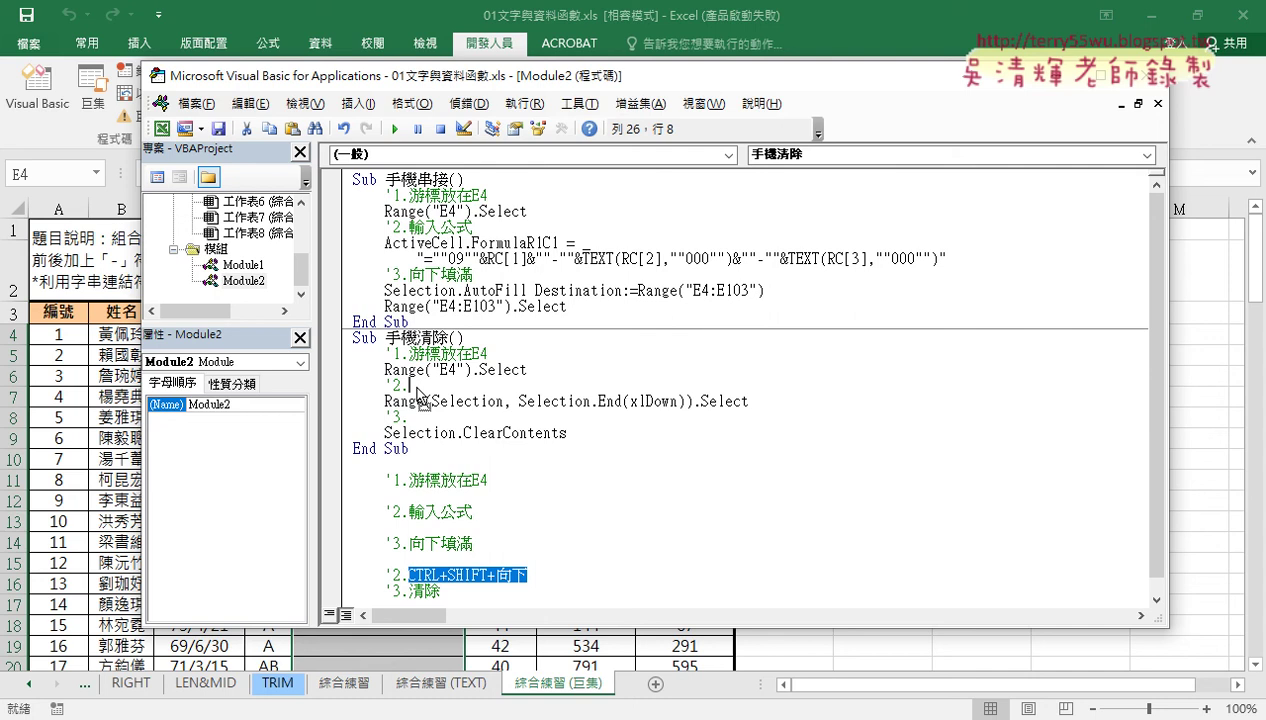
{"action": "left_click_drag", "start_coordinate": [420, 395], "coordinate": [420, 395]}
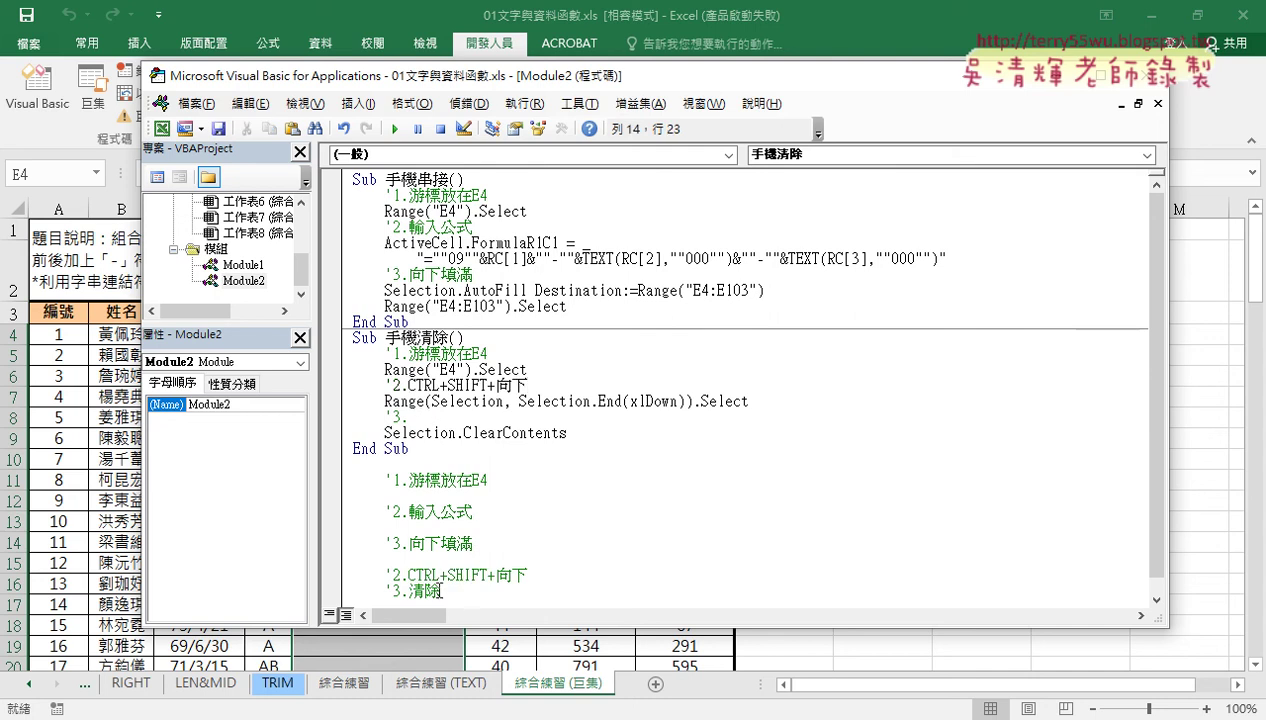
Copy 清除 after '3. and delete the leftover note lines below End Sub
{"action": "mouse_move", "coordinate": [438, 591]}
{"action": "left_mouse_down"}
{"action": "mouse_move", "coordinate": [408, 591]}
{"action": "mouse_move", "coordinate": [430, 428]}
{"action": "left_mouse_up"}
{"action": "type", "text": "清除"}
{"action": "left_click_drag", "start_coordinate": [460, 591], "coordinate": [340, 480]}
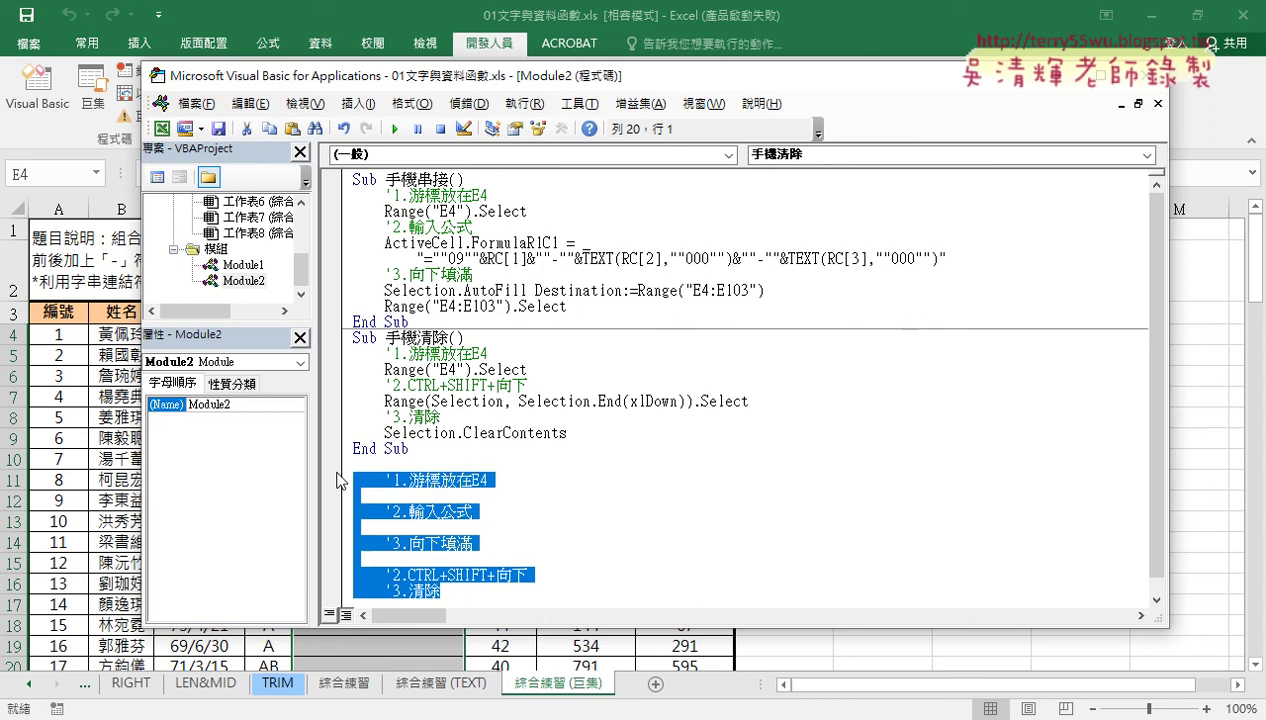
{"action": "key", "text": "Delete"}
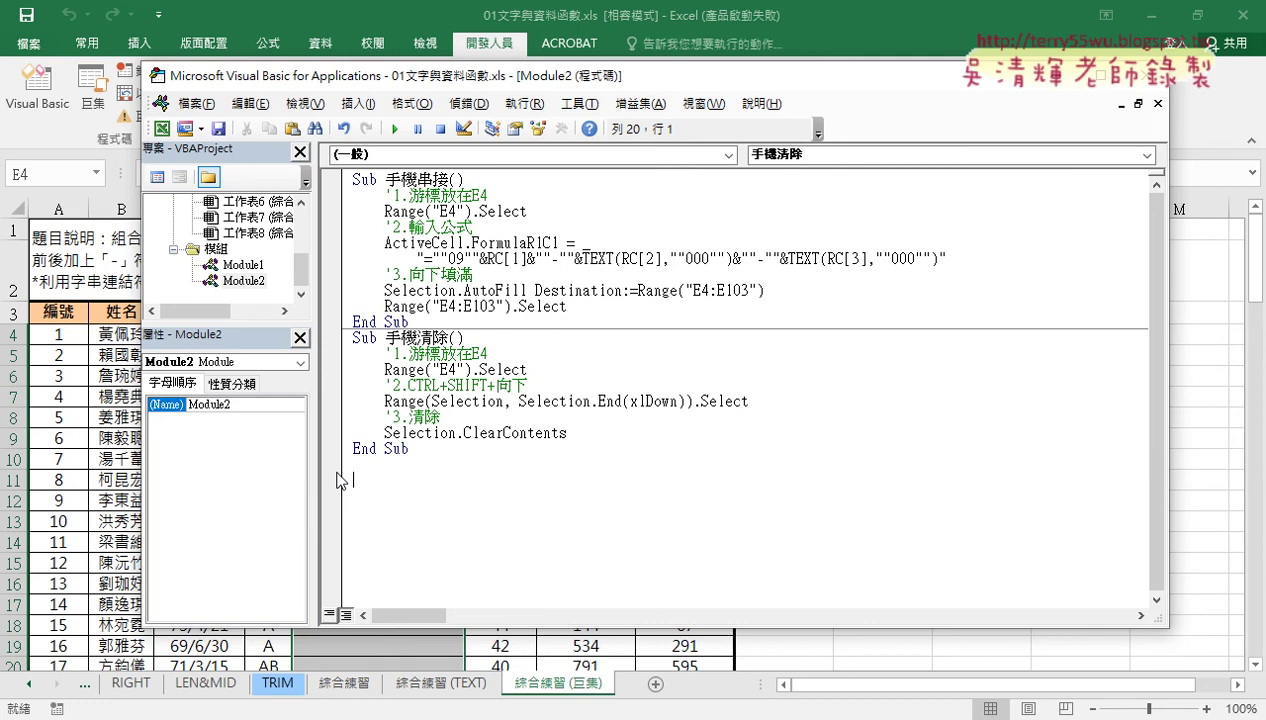
Reopen 手機串接 via the Macros list, then close the Module2 and Module1 code windows
{"action": "left_click", "coordinate": [1155, 77]}
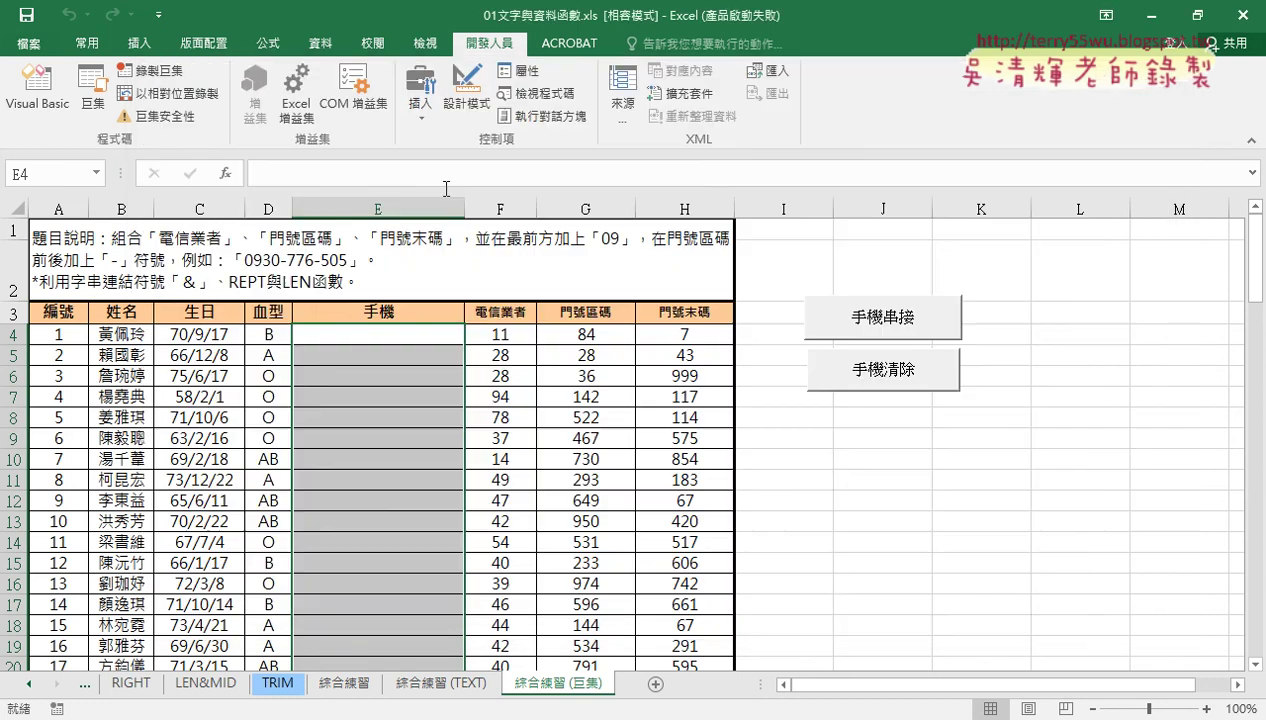
{"action": "left_click", "coordinate": [95, 104]}
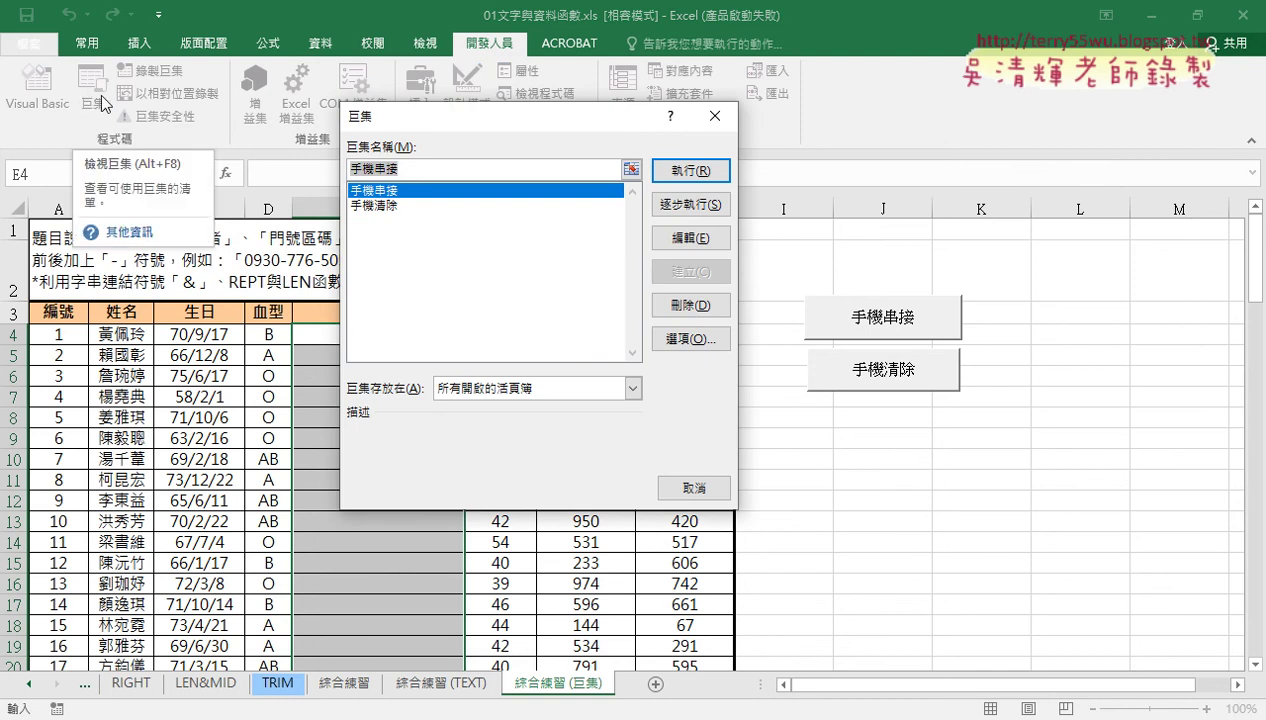
{"action": "left_click", "coordinate": [690, 239]}
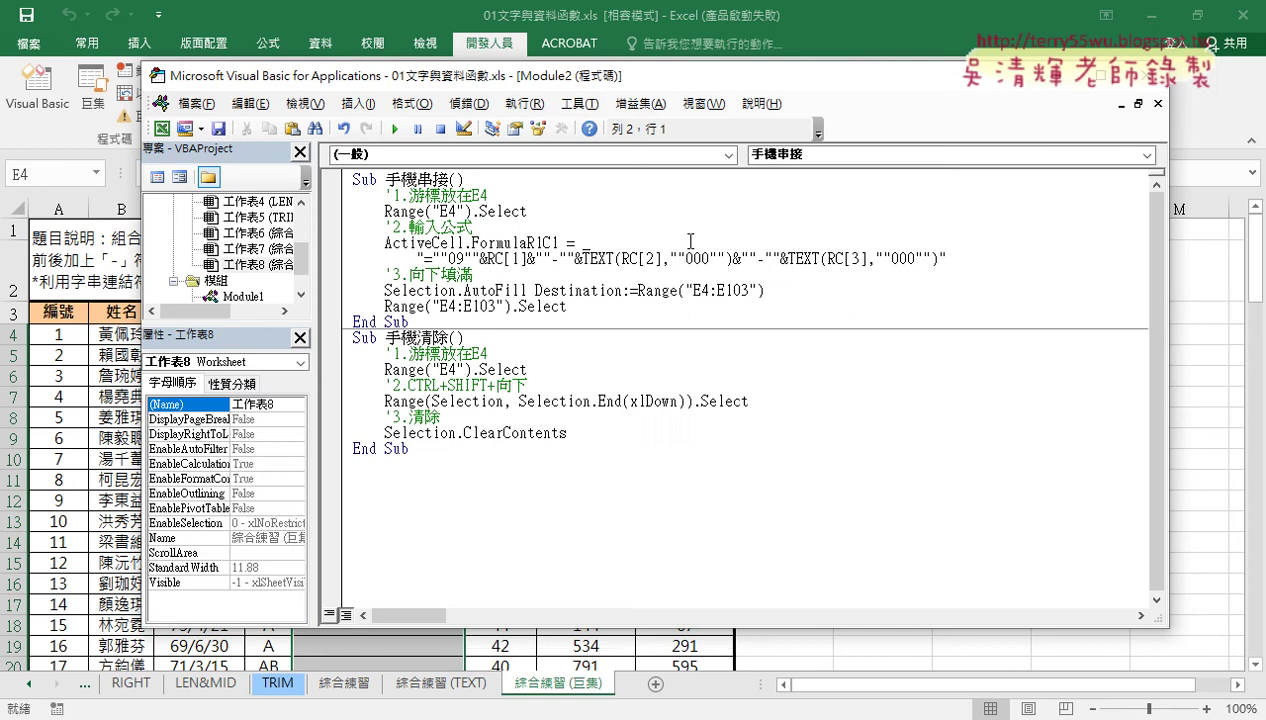
{"action": "left_click", "coordinate": [333, 195]}
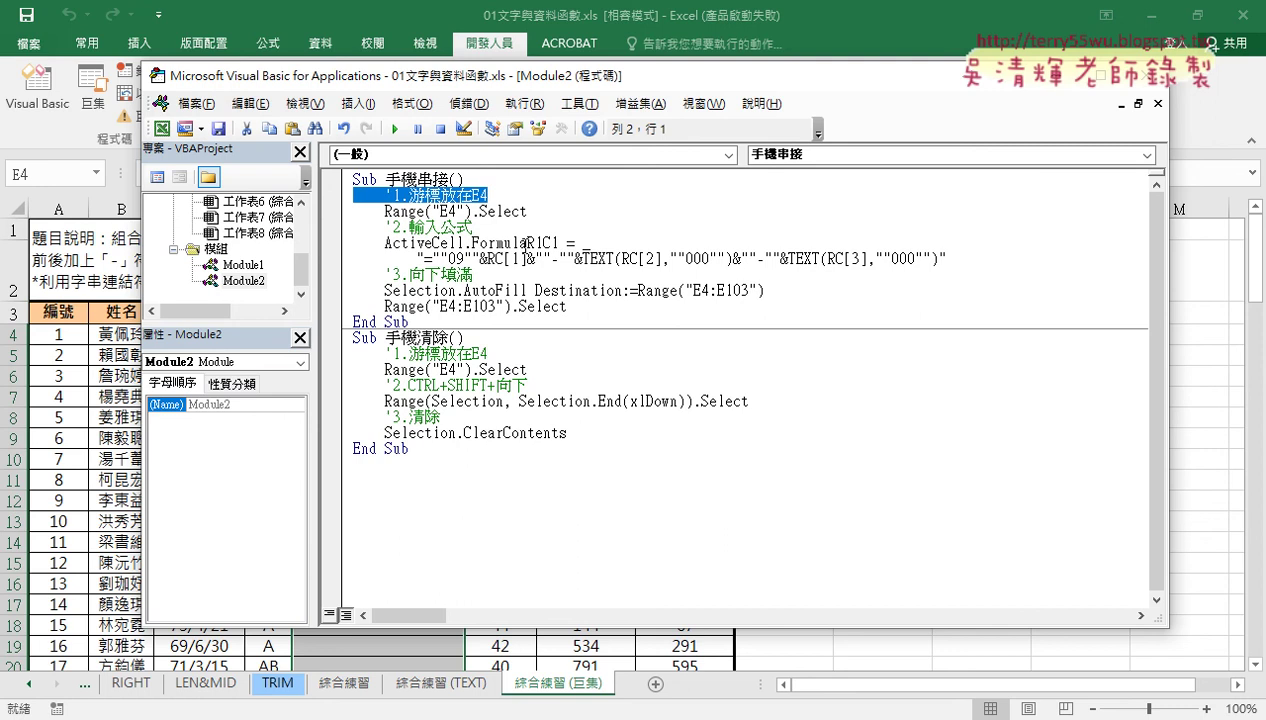
{"action": "left_click", "coordinate": [1157, 104]}
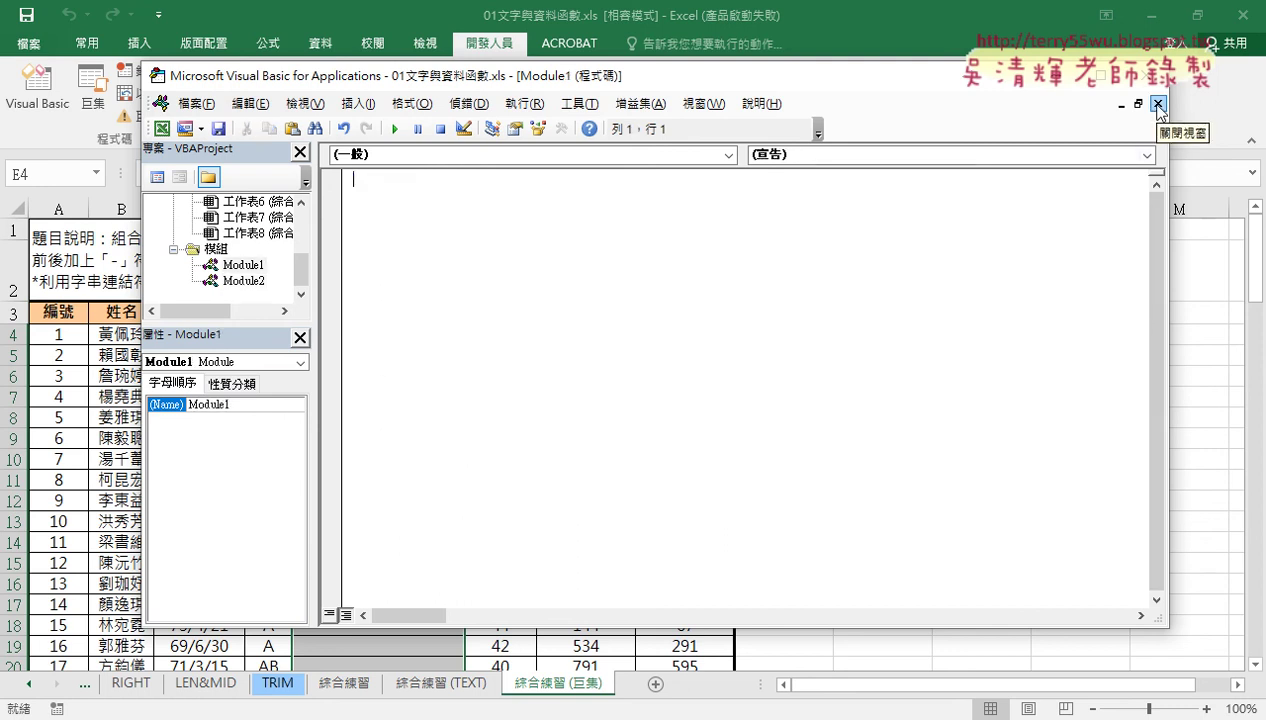
{"action": "left_click", "coordinate": [1157, 104]}
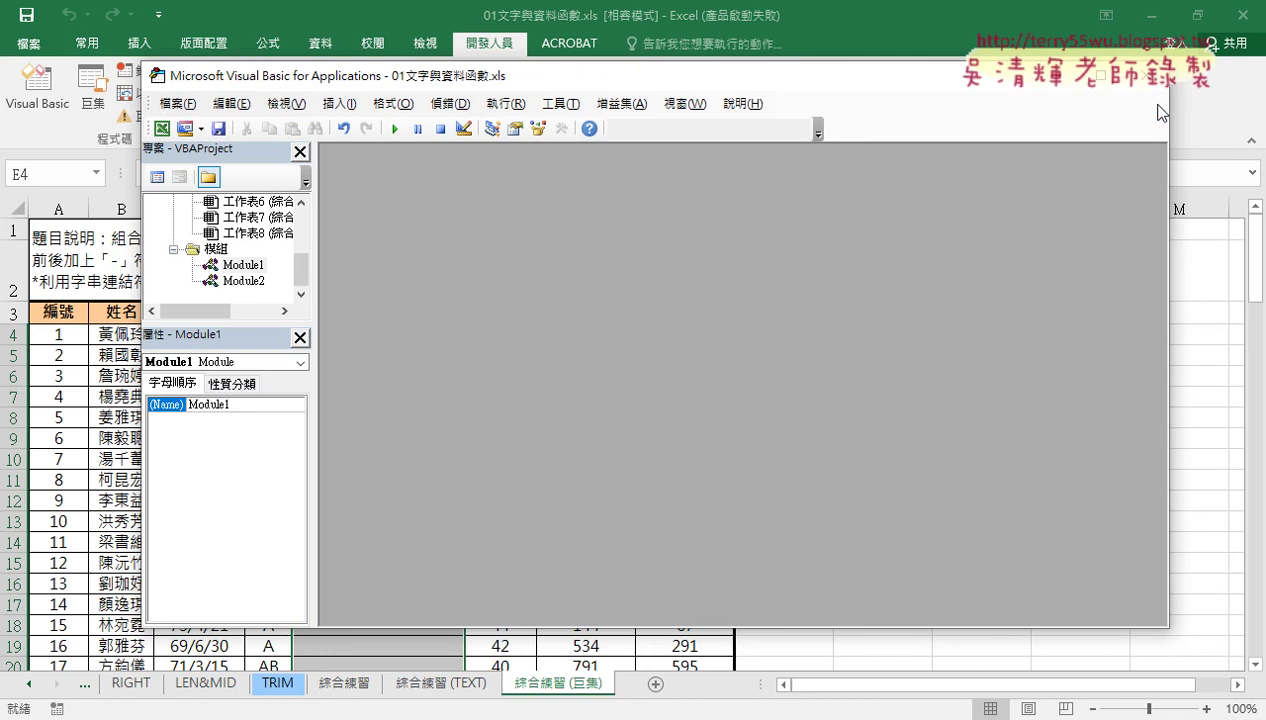
Open Module2 from the Project Explorer and enlarge the project tree pane
{"action": "left_click", "coordinate": [243, 281]}
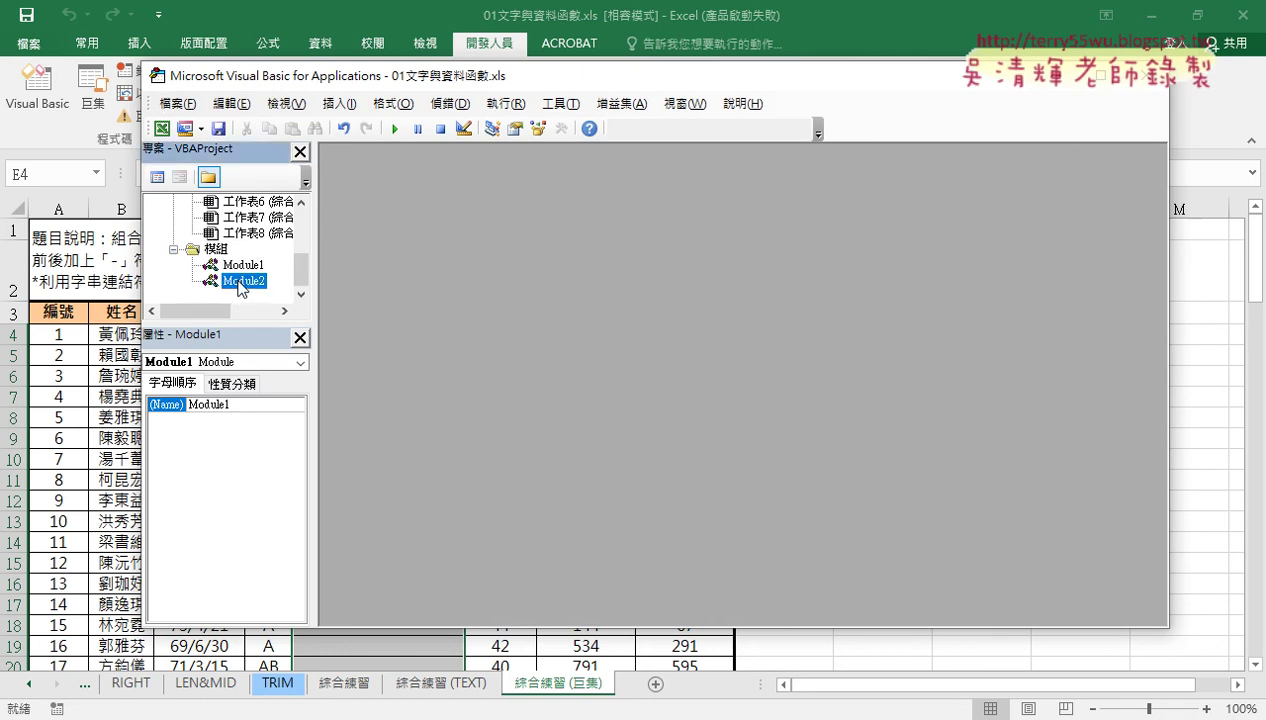
{"action": "double_click", "coordinate": [244, 281]}
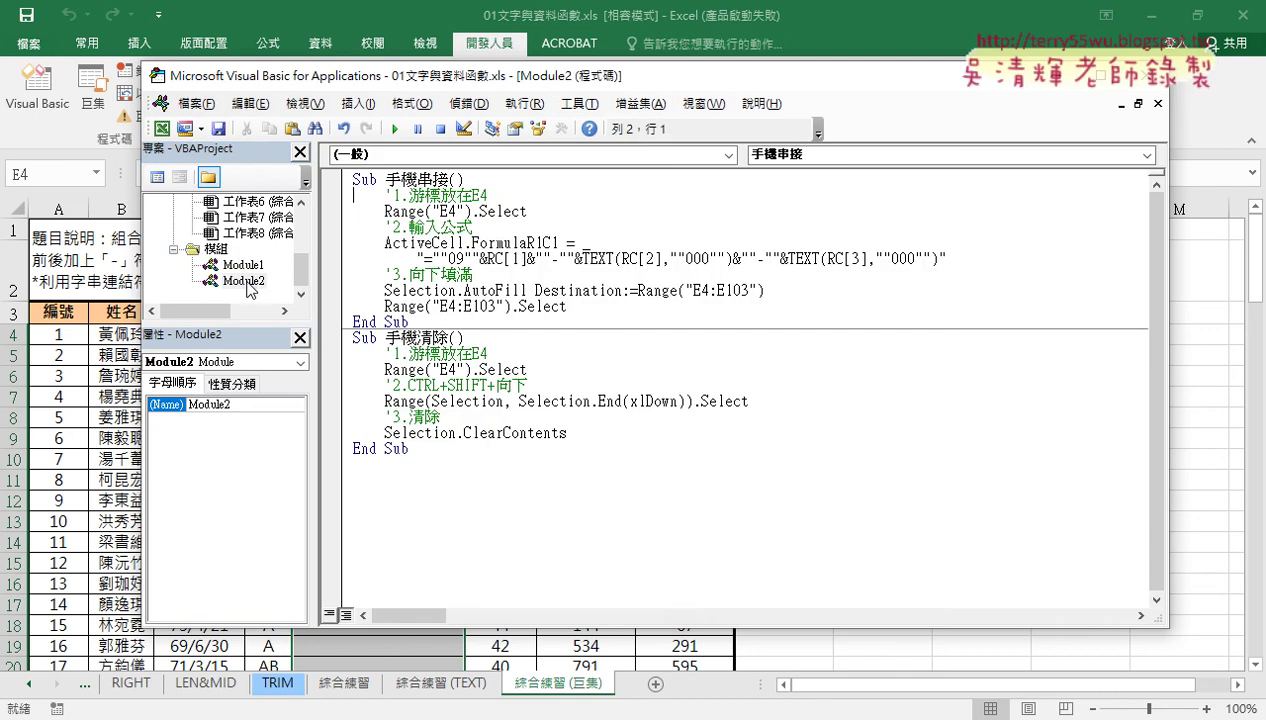
{"action": "left_click", "coordinate": [244, 266]}
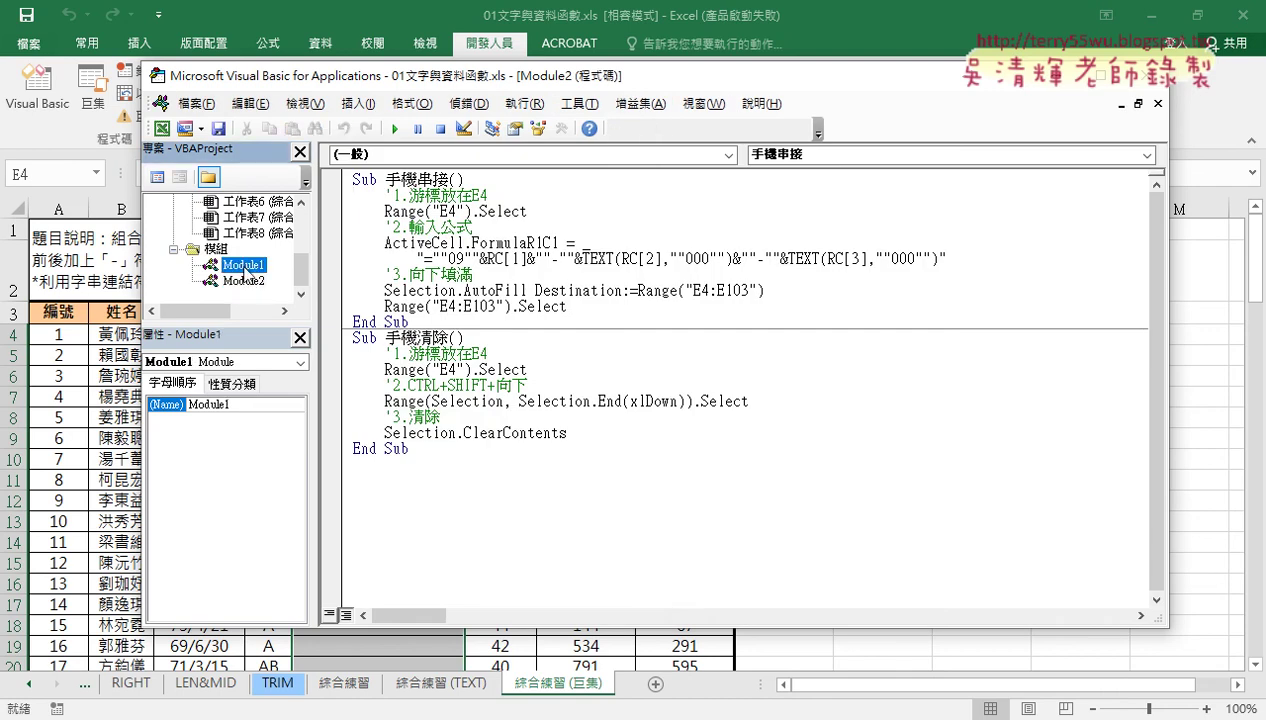
{"action": "left_click", "coordinate": [244, 281]}
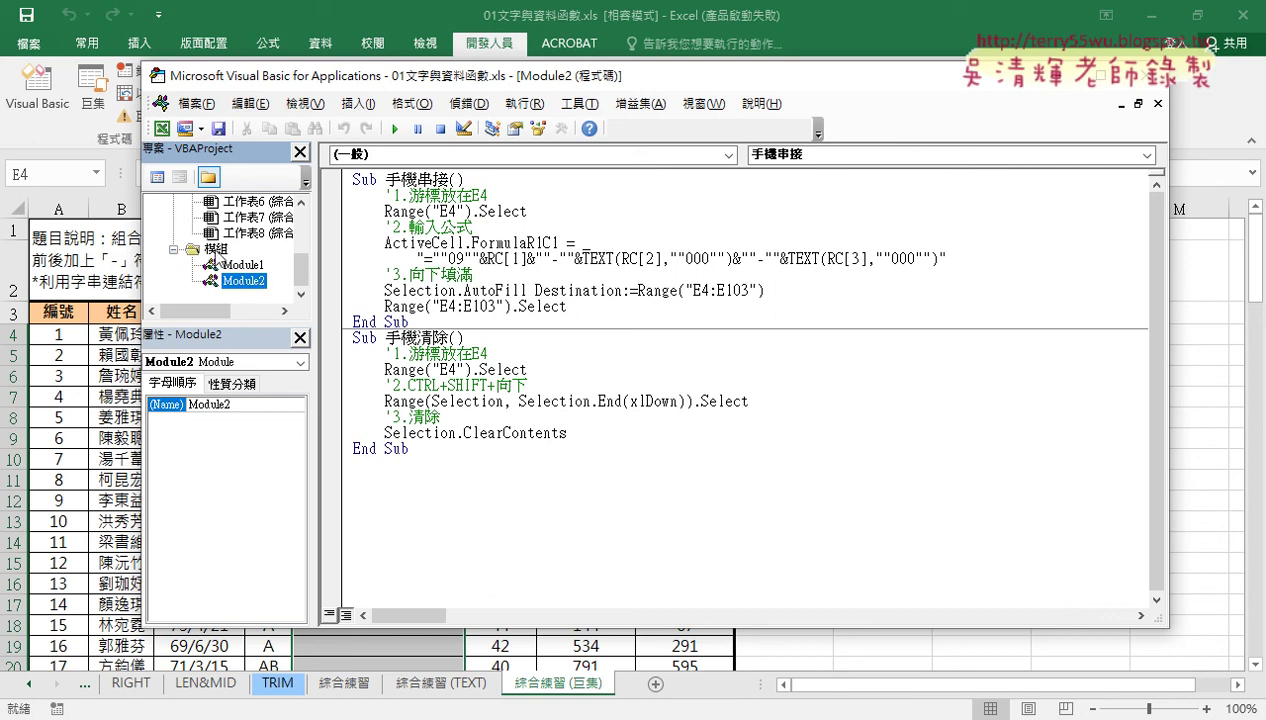
{"action": "left_click_drag", "start_coordinate": [268, 327], "coordinate": [269, 405]}
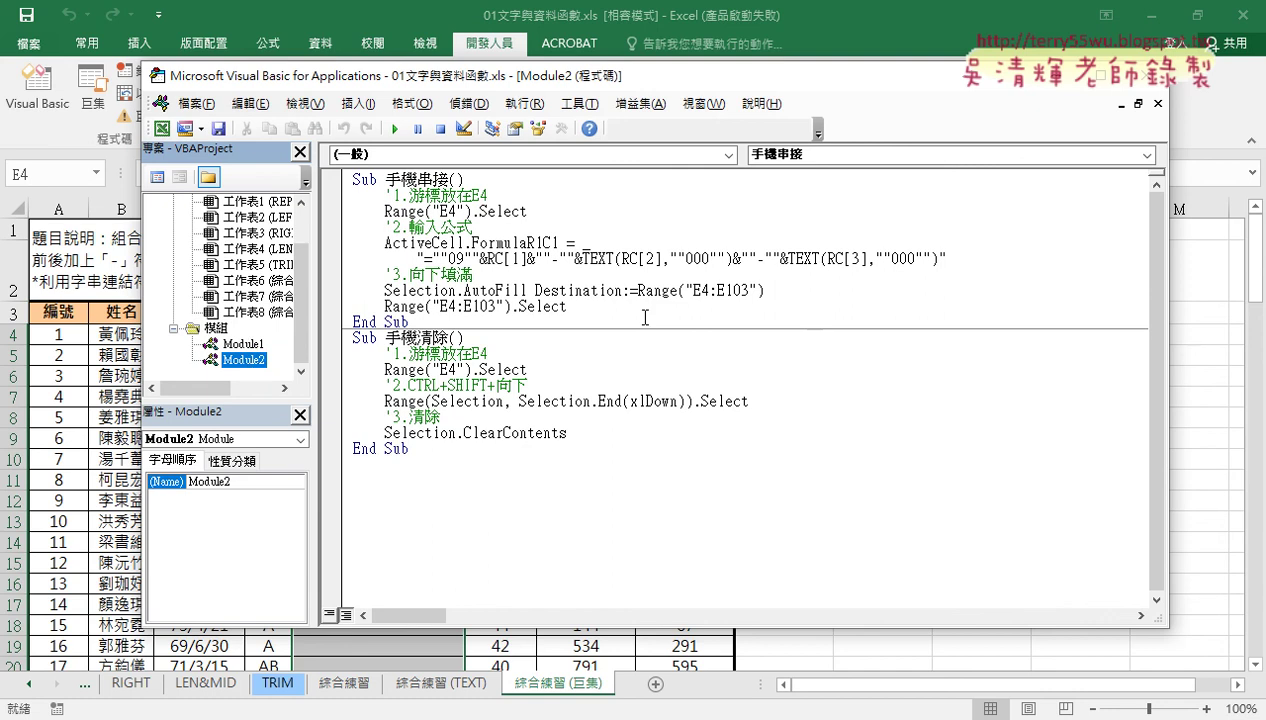
Close the Module2 window, Properties and Project panes, and the editor, then open 巨集 (Macros)
{"action": "left_click", "coordinate": [1156, 104]}
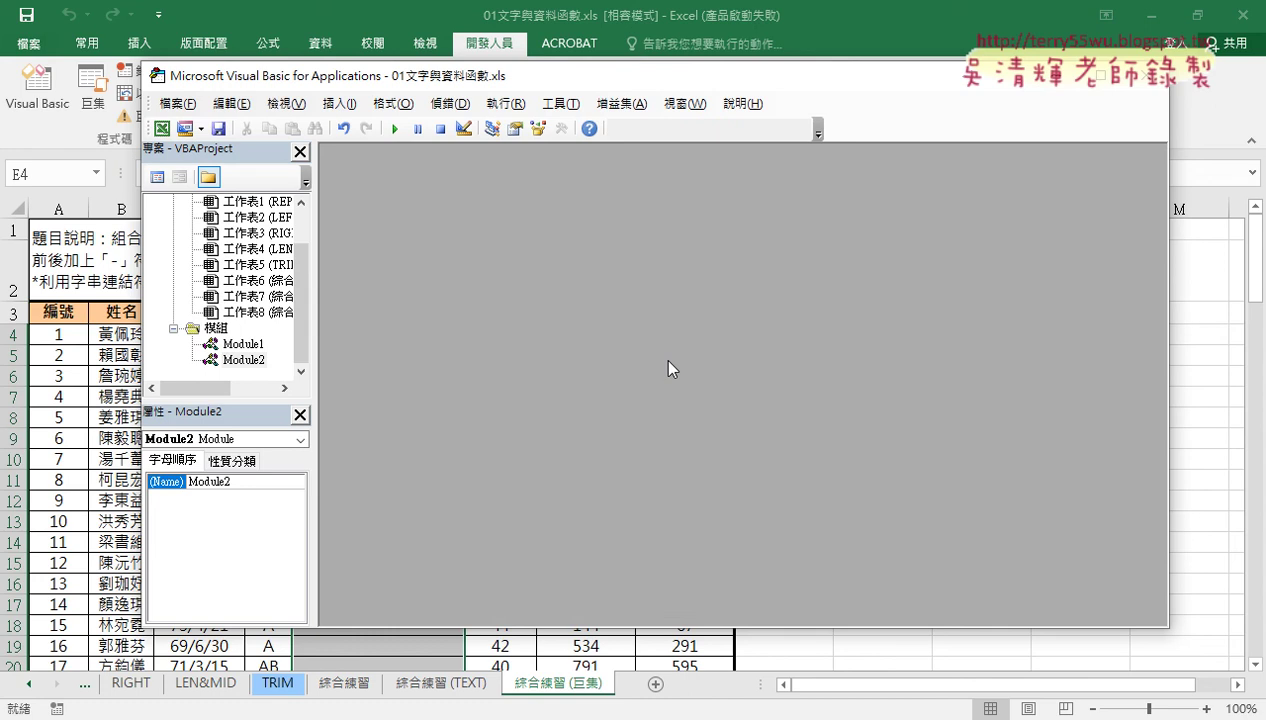
{"action": "left_click", "coordinate": [299, 414]}
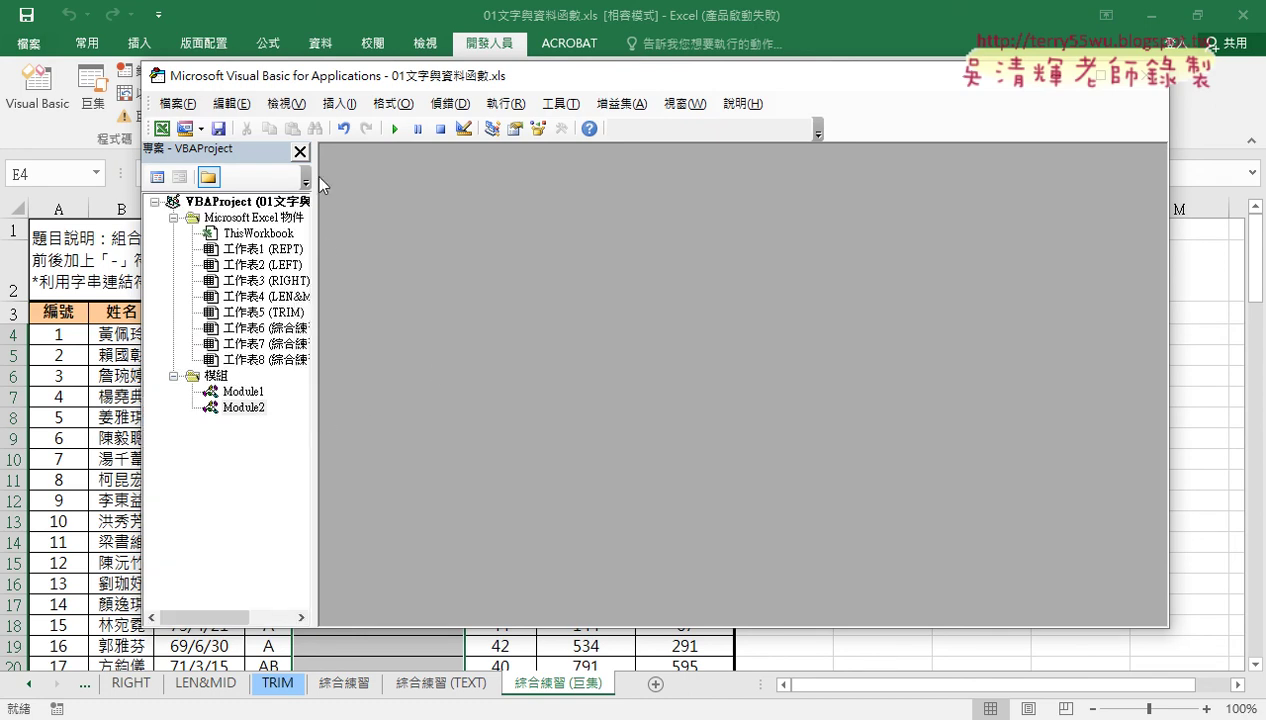
{"action": "left_click", "coordinate": [299, 151]}
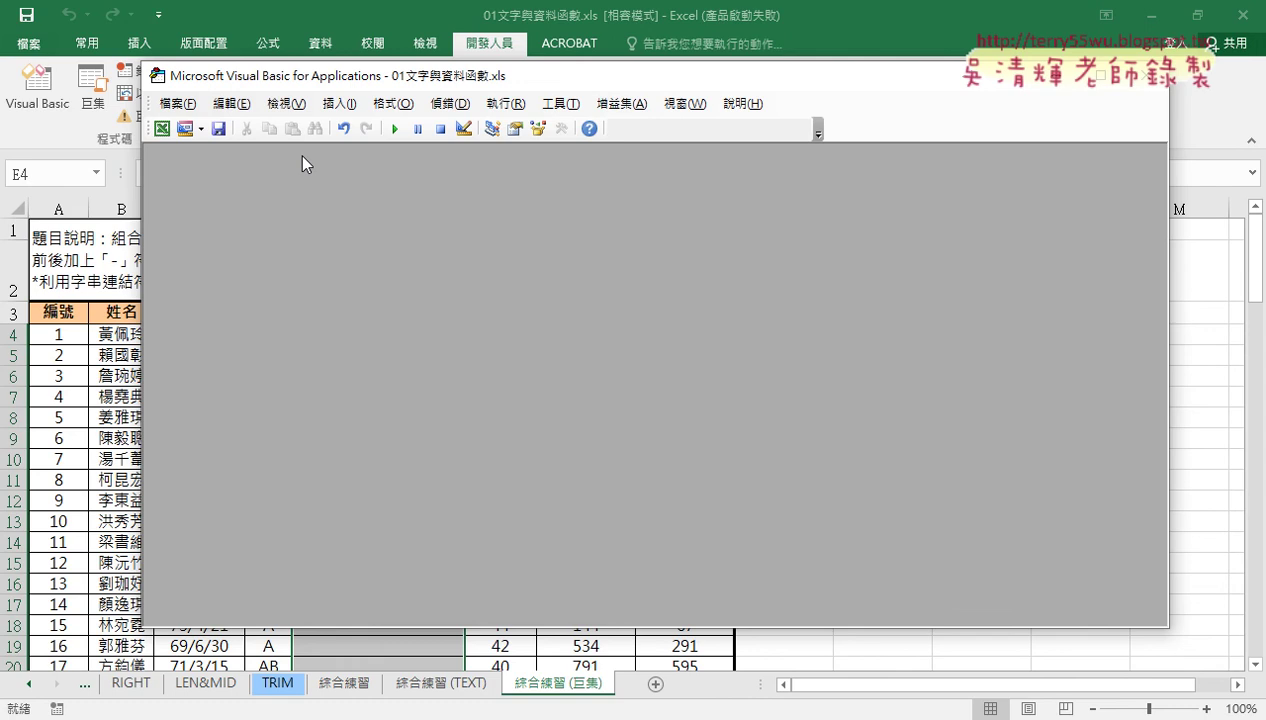
{"action": "left_click", "coordinate": [1145, 76]}
{"action": "left_click", "coordinate": [92, 90]}
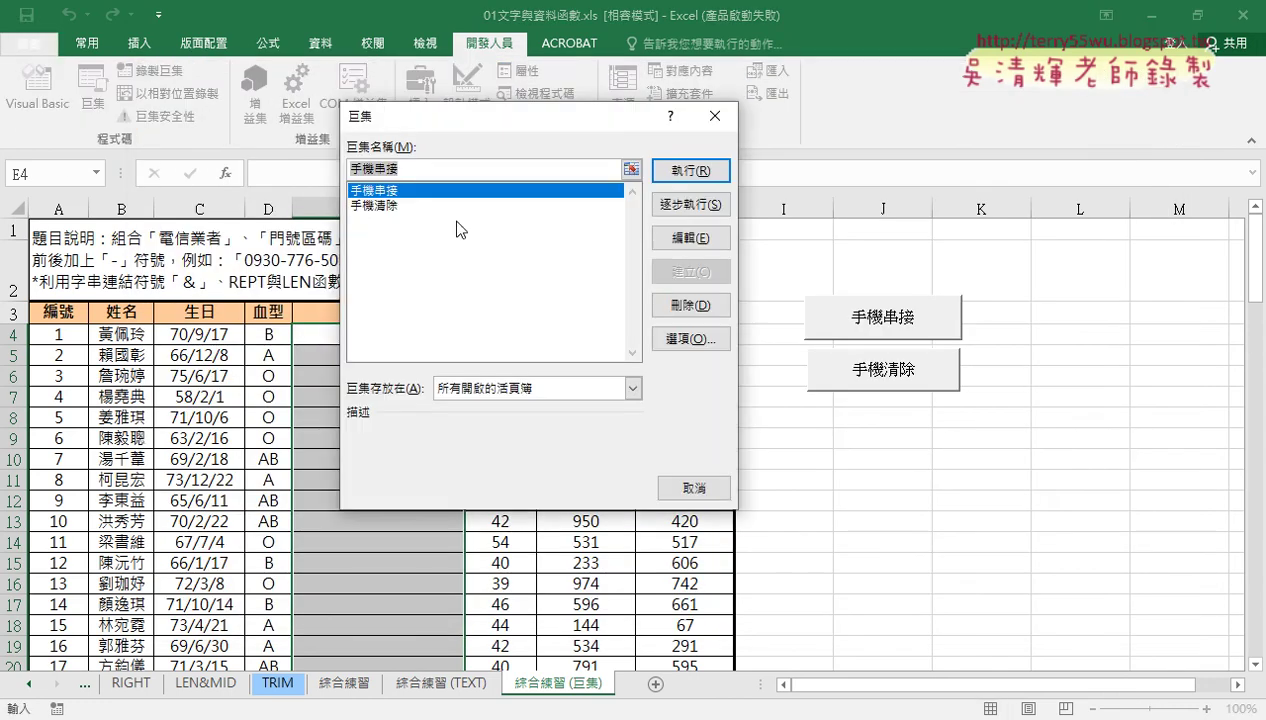
Edit 手機串接, close its code window and the editor, then reopen it via 巨集 > 編輯
{"action": "left_click", "coordinate": [670, 245]}
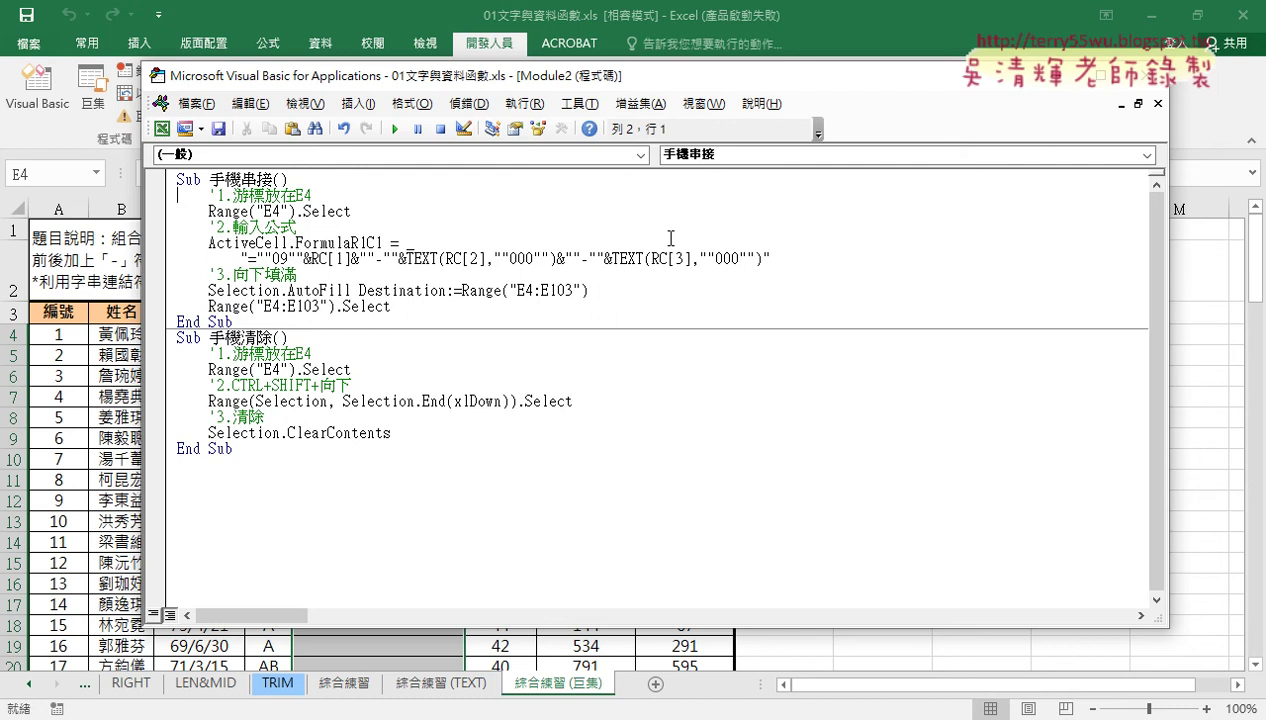
{"action": "left_click", "coordinate": [1157, 104]}
{"action": "left_click", "coordinate": [1145, 76]}
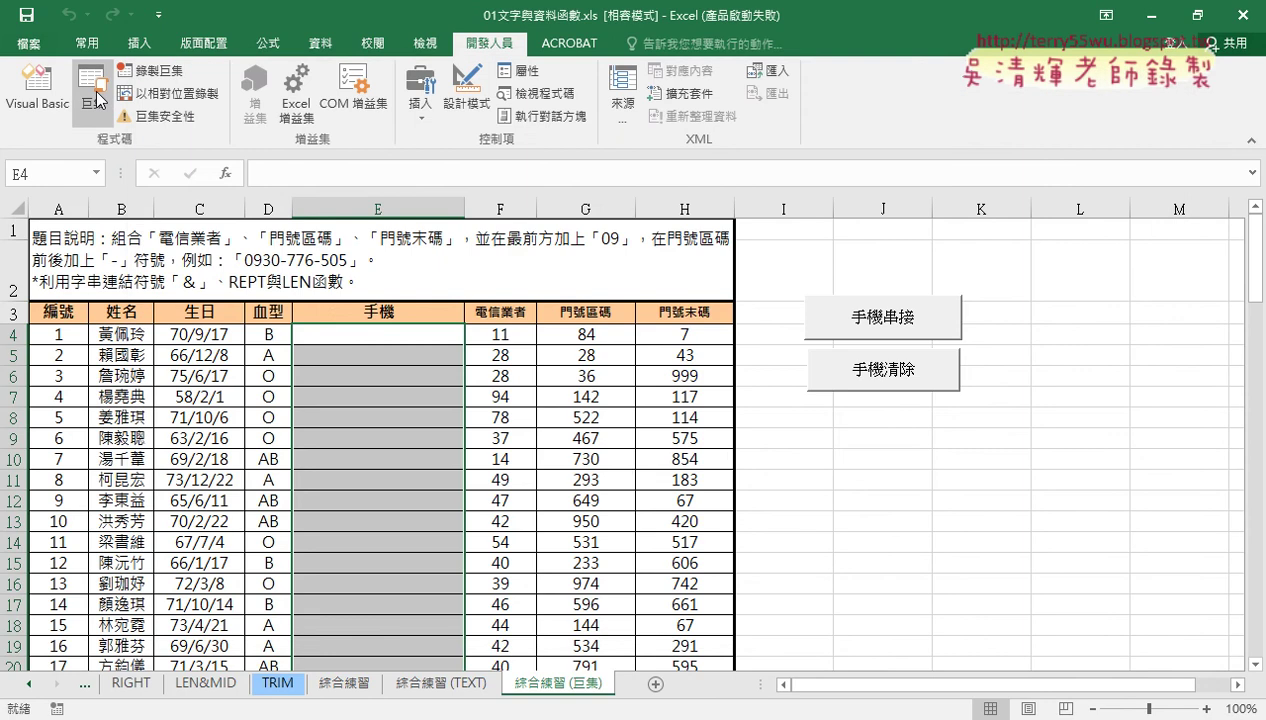
{"action": "left_click", "coordinate": [94, 92]}
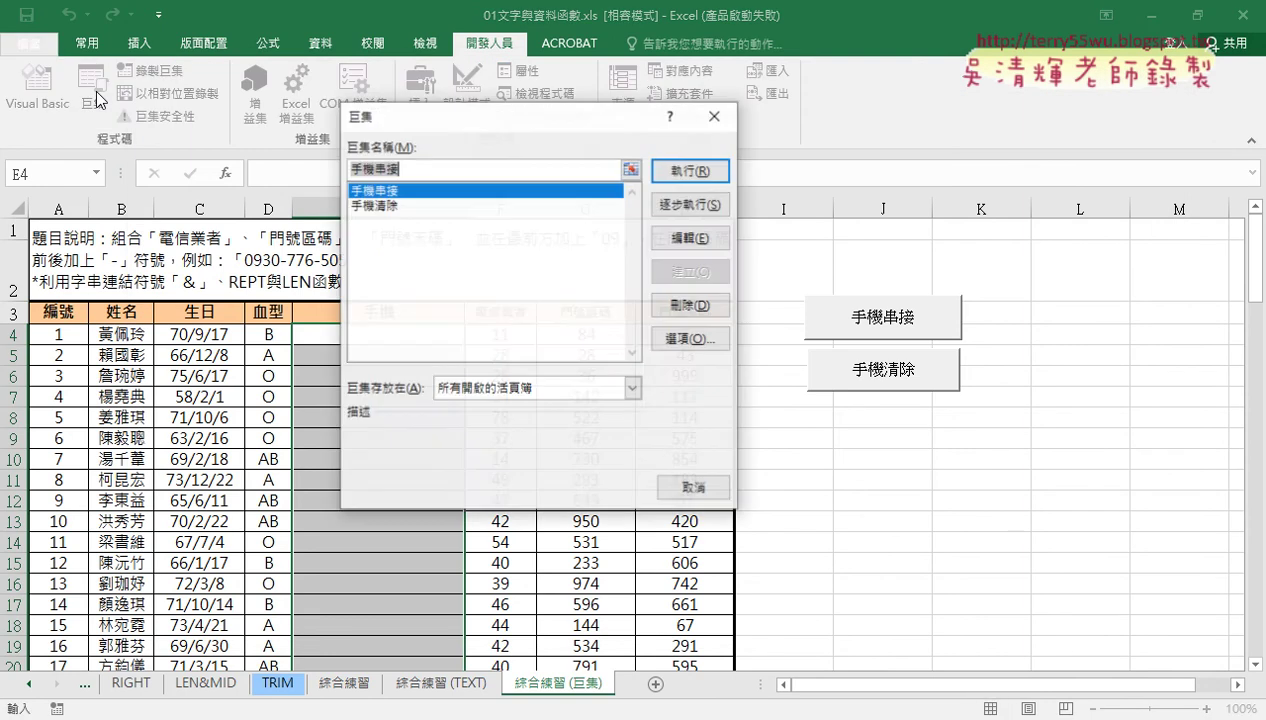
{"action": "left_click", "coordinate": [692, 232]}
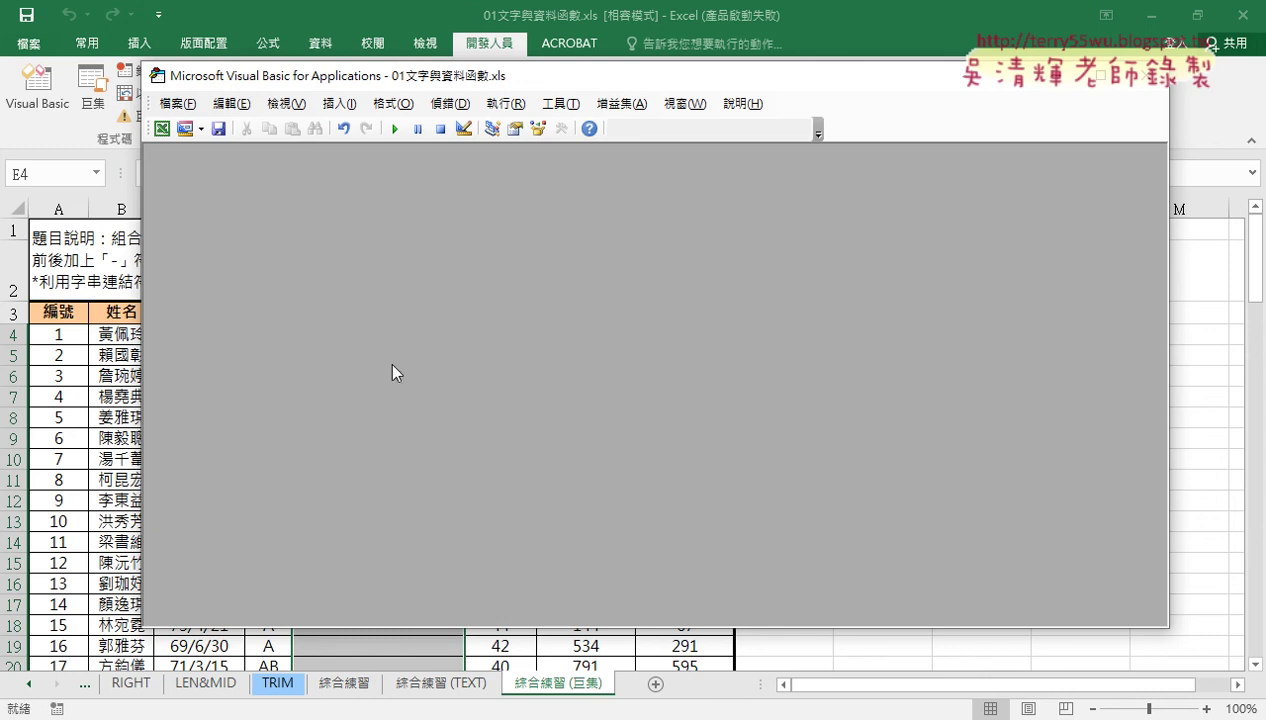
Show the Project Explorer (專案總管) pane via the View menu and widen it
{"action": "left_click", "coordinate": [285, 104]}
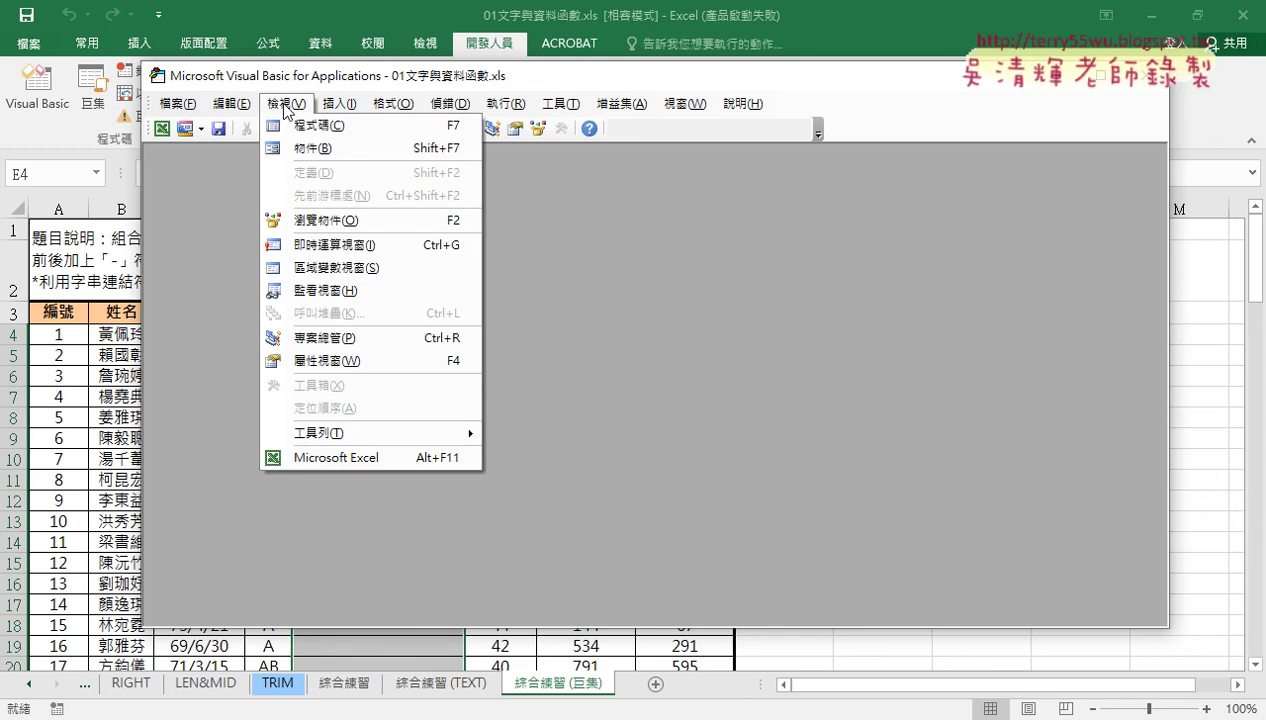
{"action": "left_click", "coordinate": [310, 340]}
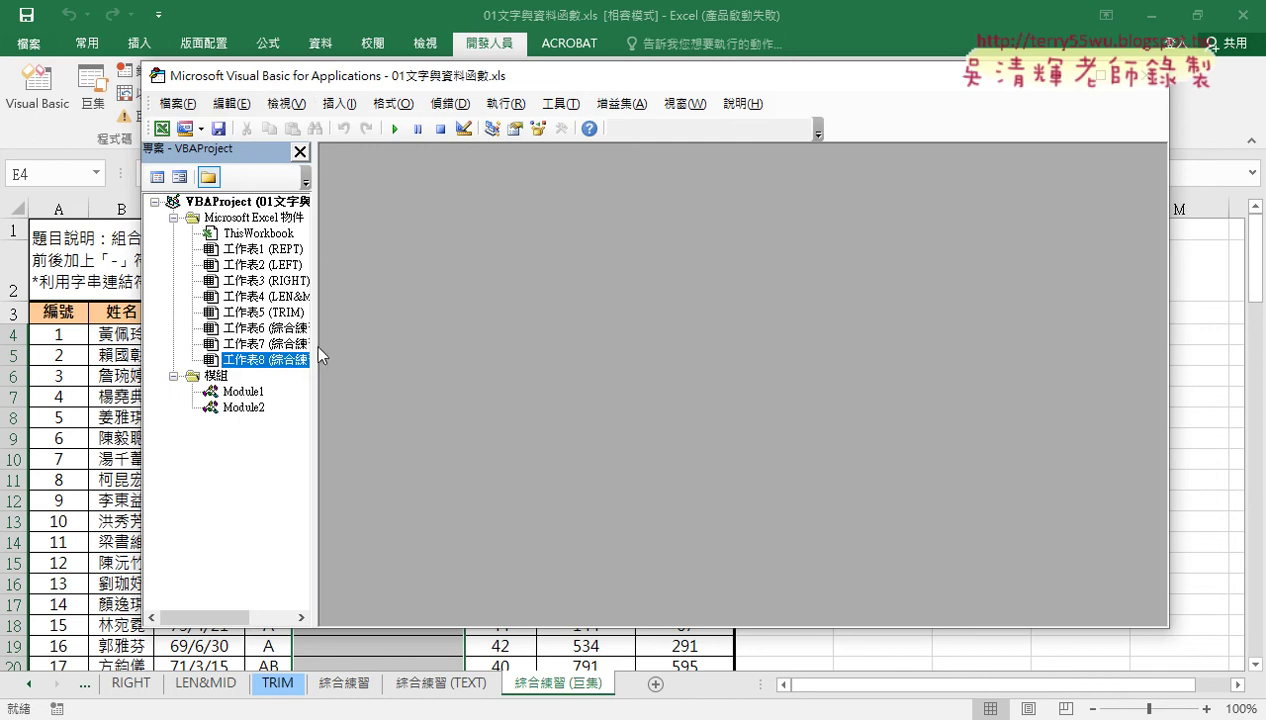
{"action": "left_click_drag", "start_coordinate": [315, 345], "coordinate": [363, 345]}
Show the Properties window (屬性視窗), enlarge the project tree, and open Module2's code
{"action": "left_click", "coordinate": [287, 104]}
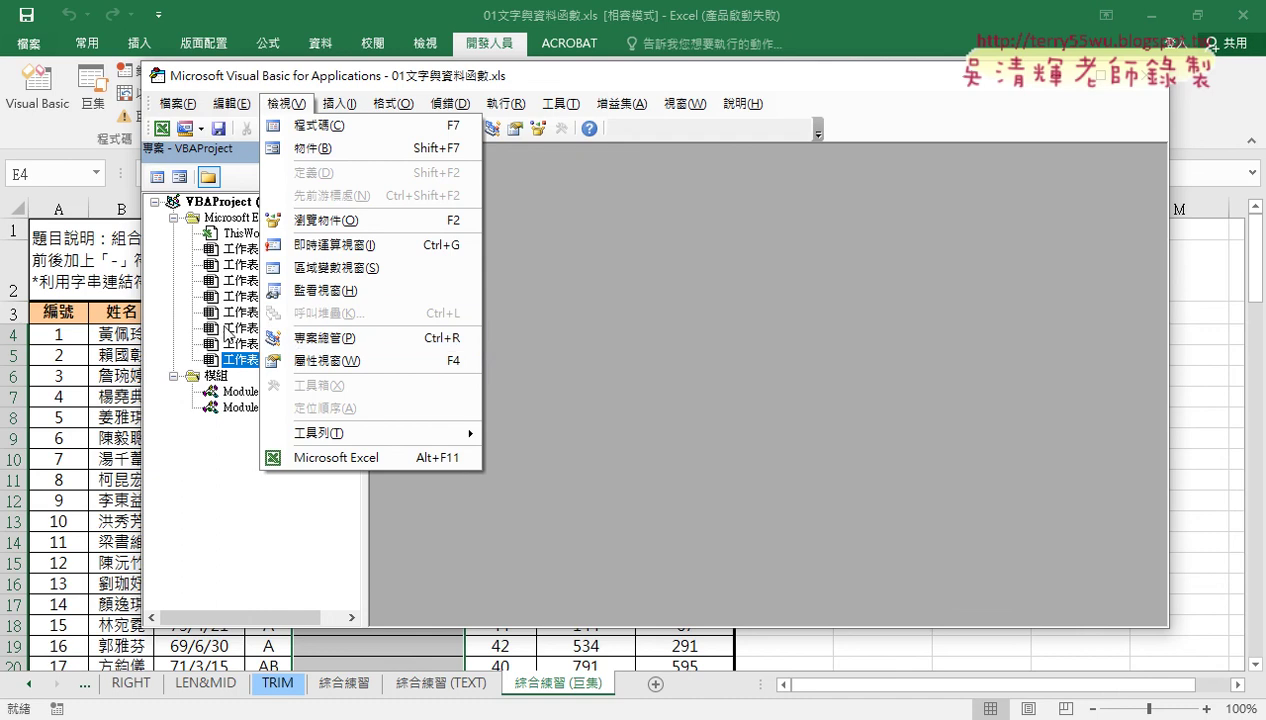
{"action": "left_click", "coordinate": [335, 362]}
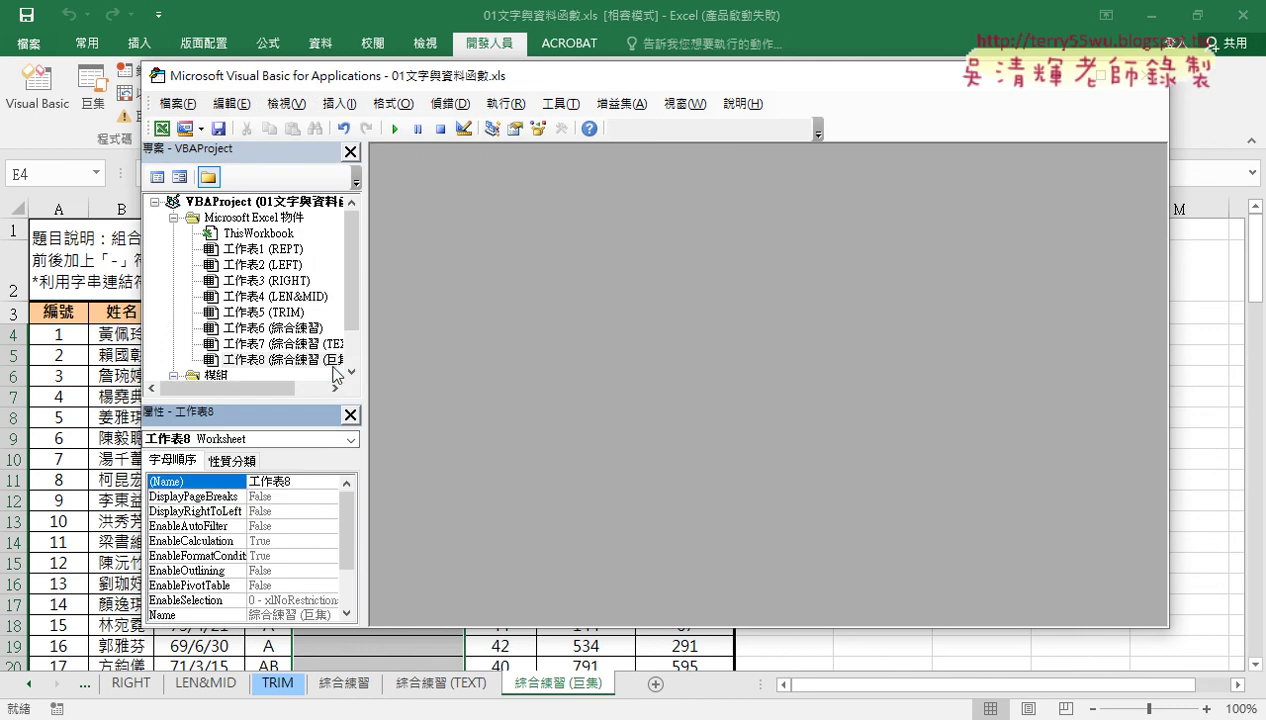
{"action": "left_click_drag", "start_coordinate": [268, 455], "coordinate": [268, 475]}
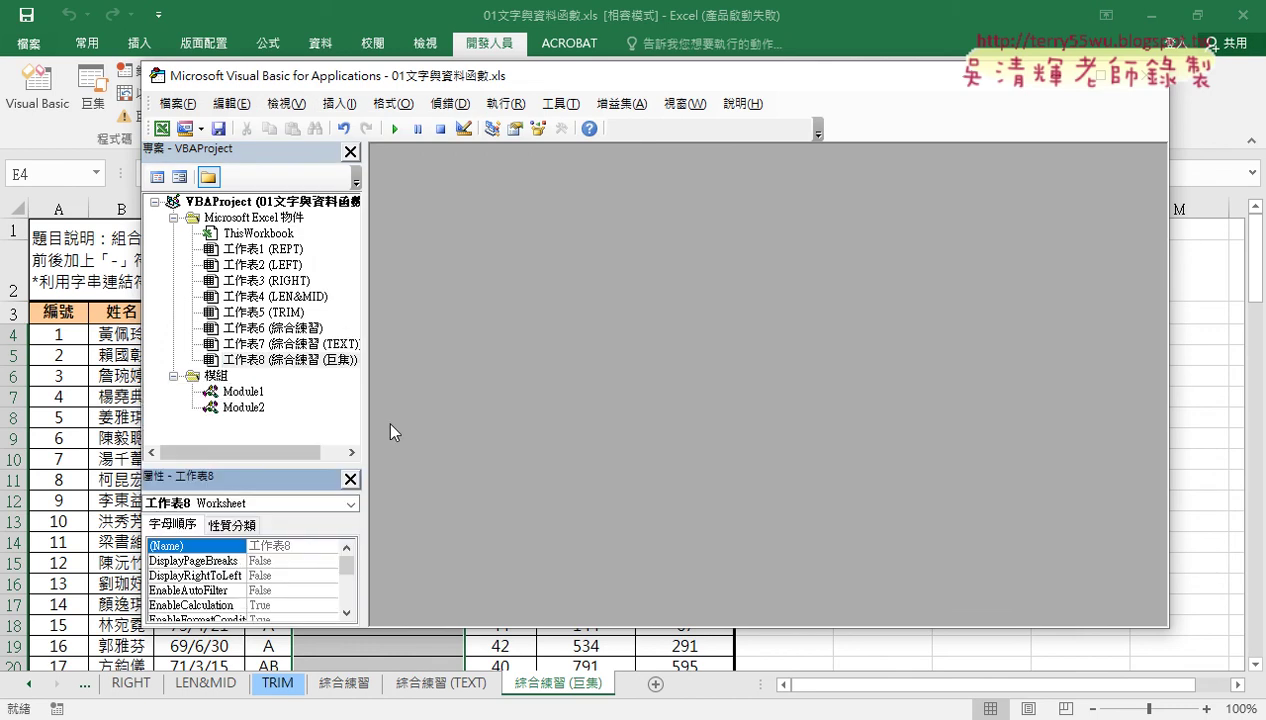
{"action": "left_click", "coordinate": [244, 408]}
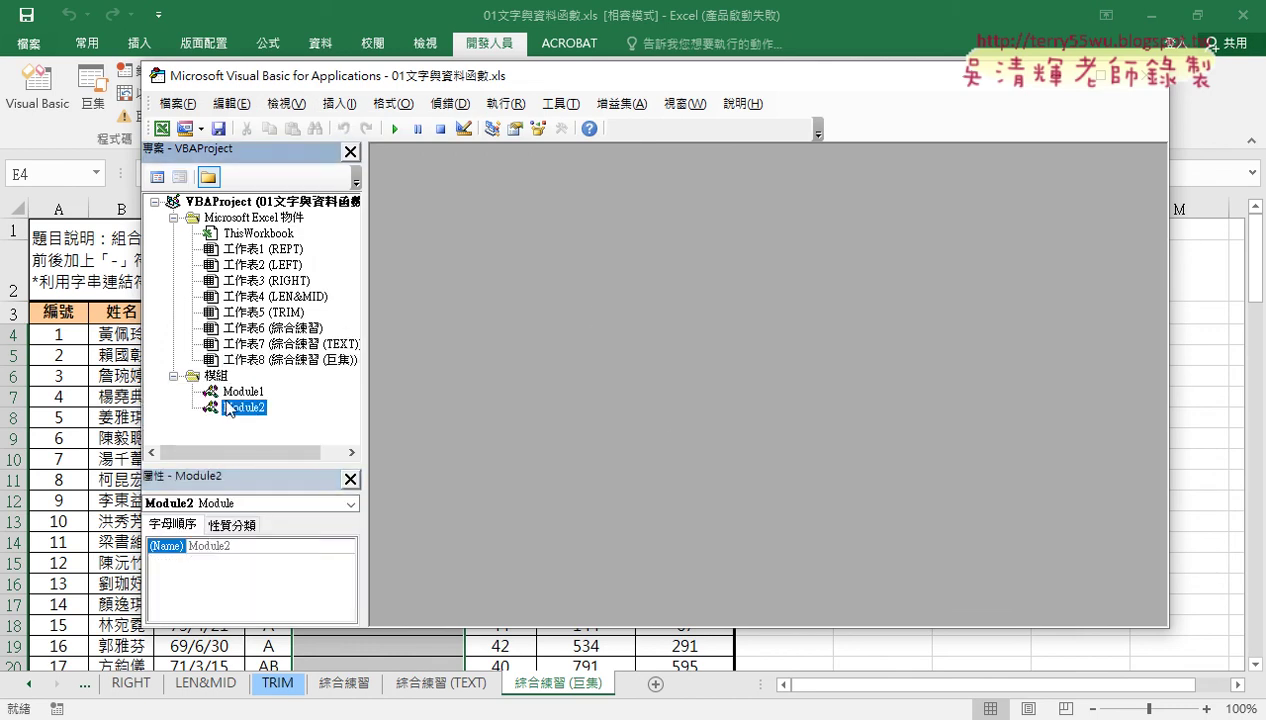
{"action": "double_click", "coordinate": [244, 408]}
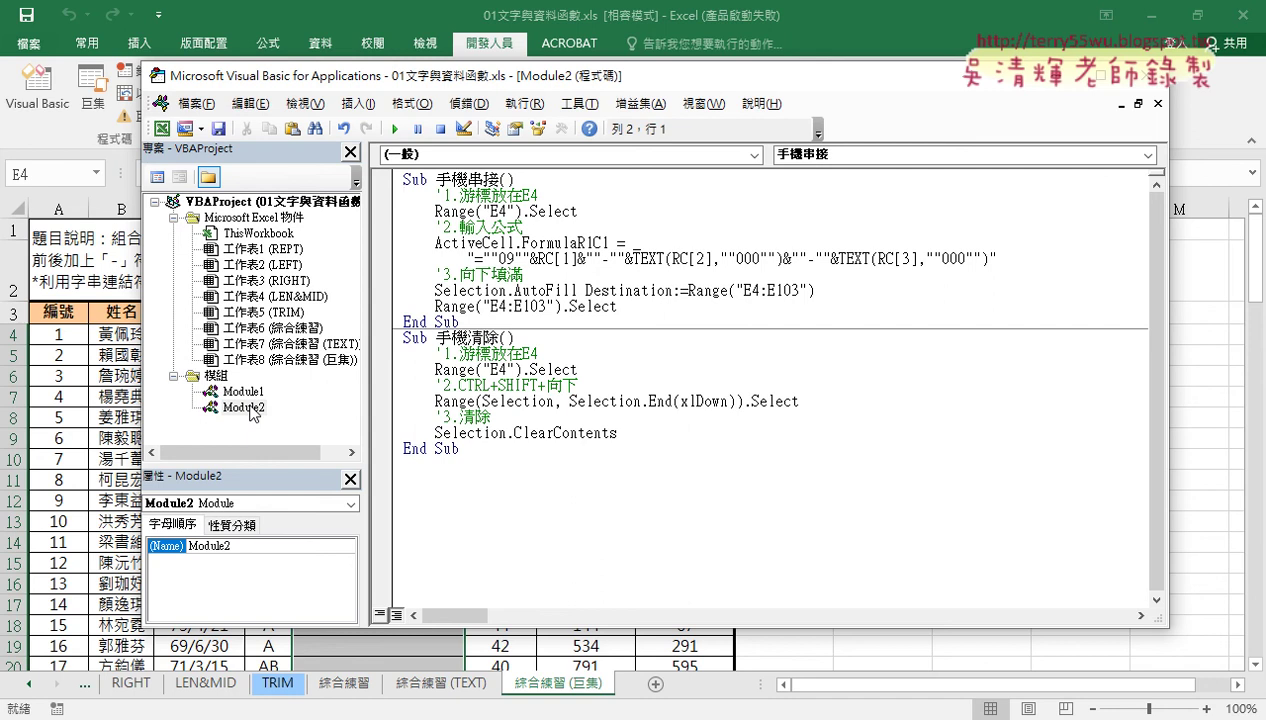
Enlarge the VBA editor window to nearly full screen, then shift it down-right to uncover the workbook
{"action": "left_click_drag", "start_coordinate": [413, 82], "coordinate": [277, 31]}
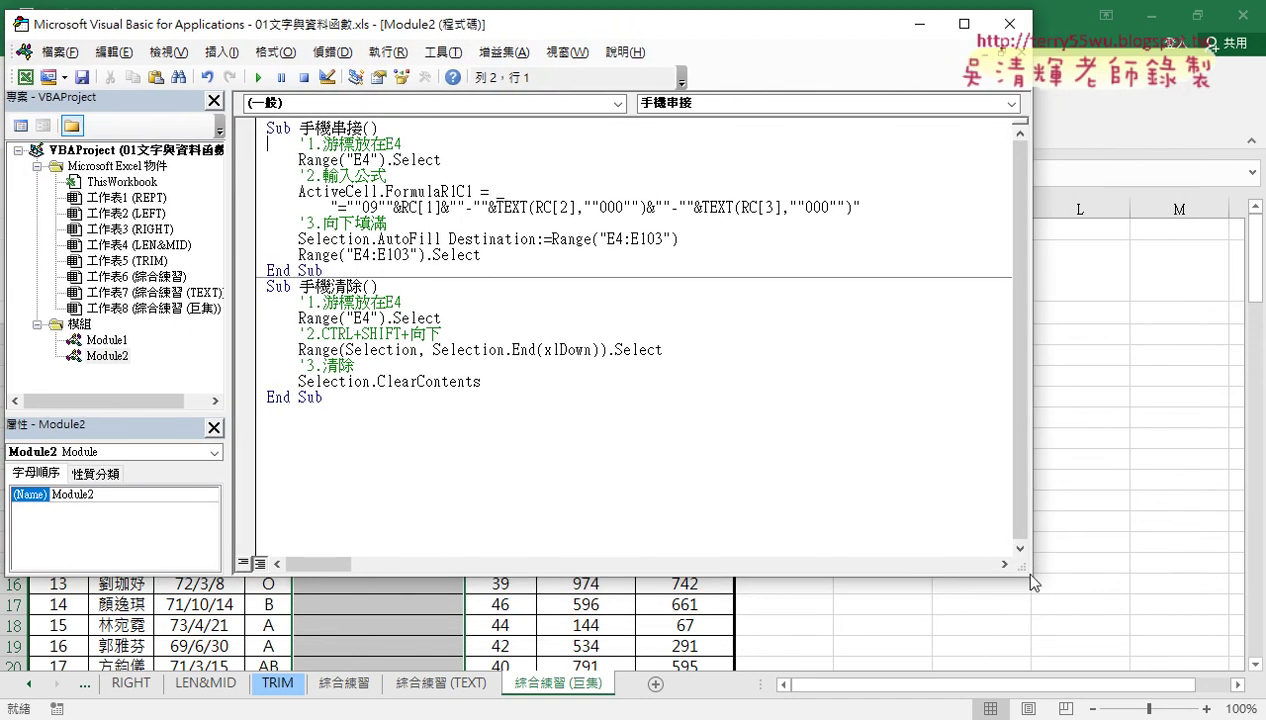
{"action": "mouse_move", "coordinate": [1027, 579]}
{"action": "left_mouse_down"}
{"action": "mouse_move", "coordinate": [1247, 700]}
{"action": "mouse_move", "coordinate": [949, 577]}
{"action": "left_mouse_up"}
{"action": "left_click_drag", "start_coordinate": [526, 38], "coordinate": [688, 122]}
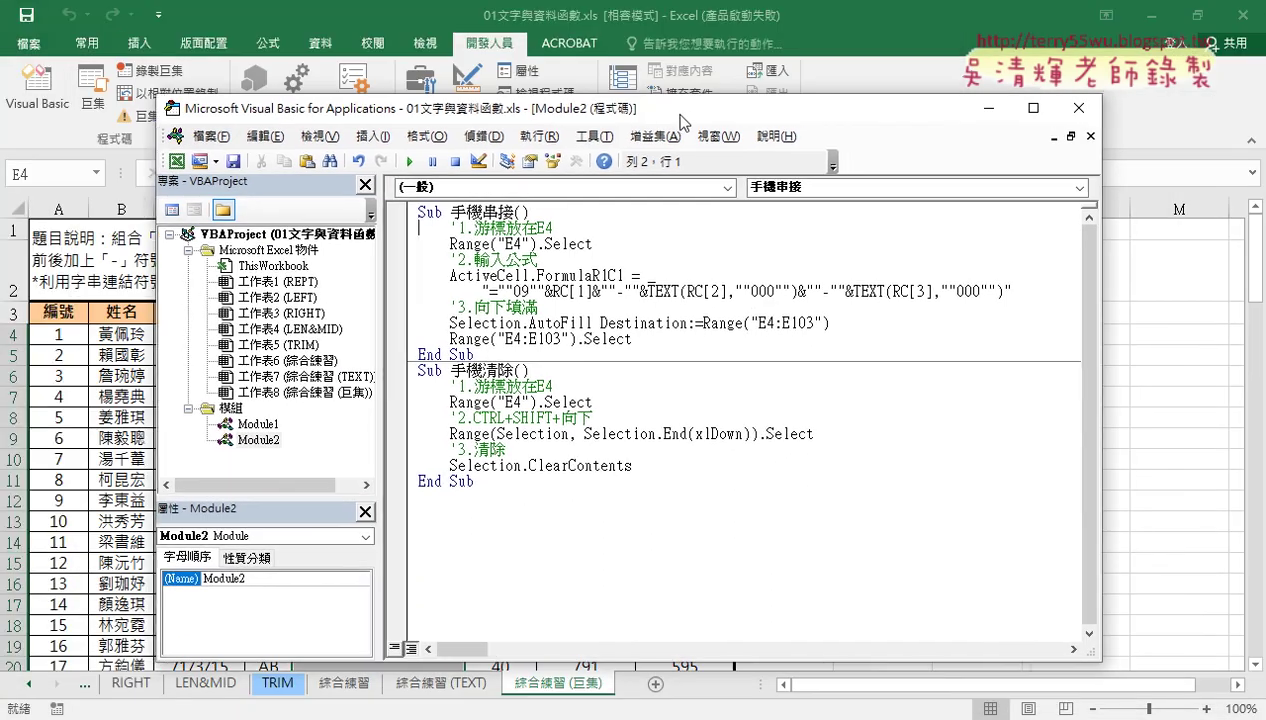